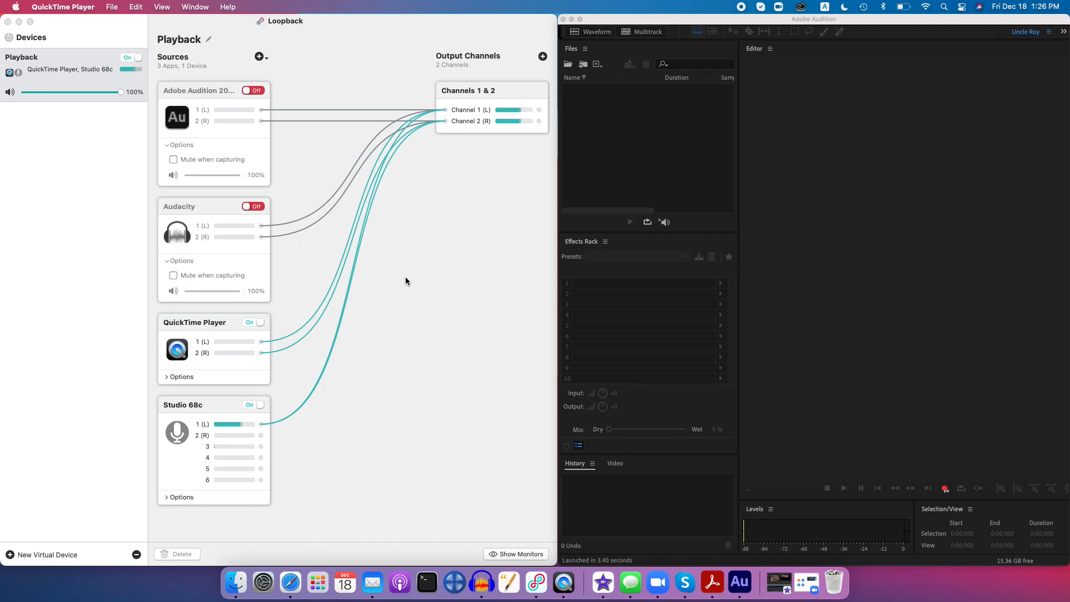
Step: Widen the Loopback window and review the audio sources that can be added to the Playback device
left_click(547, 265)
left_click_drag(557, 270, 700, 283)
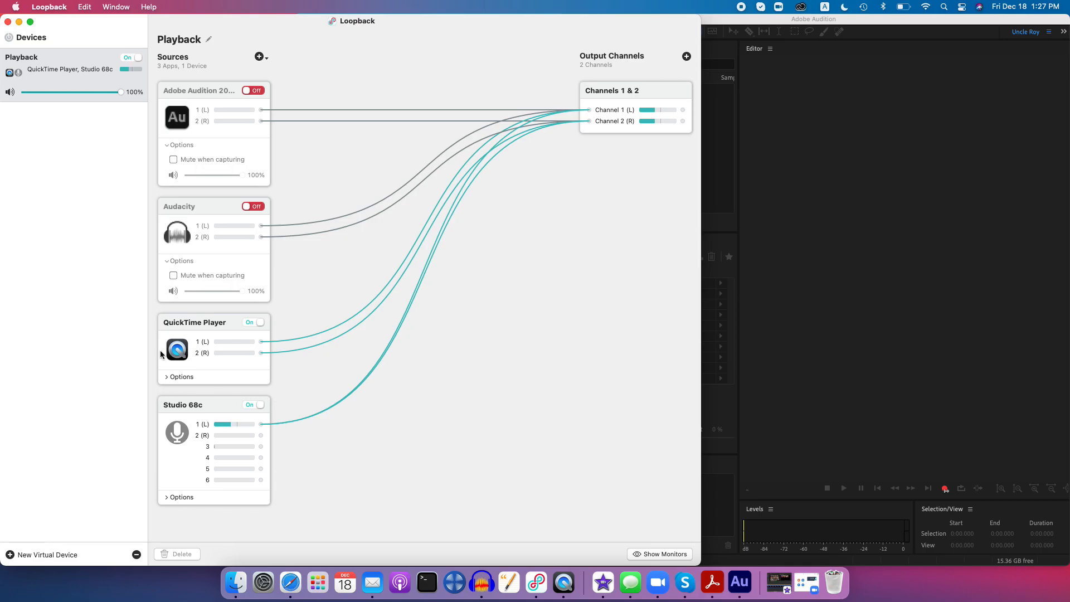
left_click(259, 57)
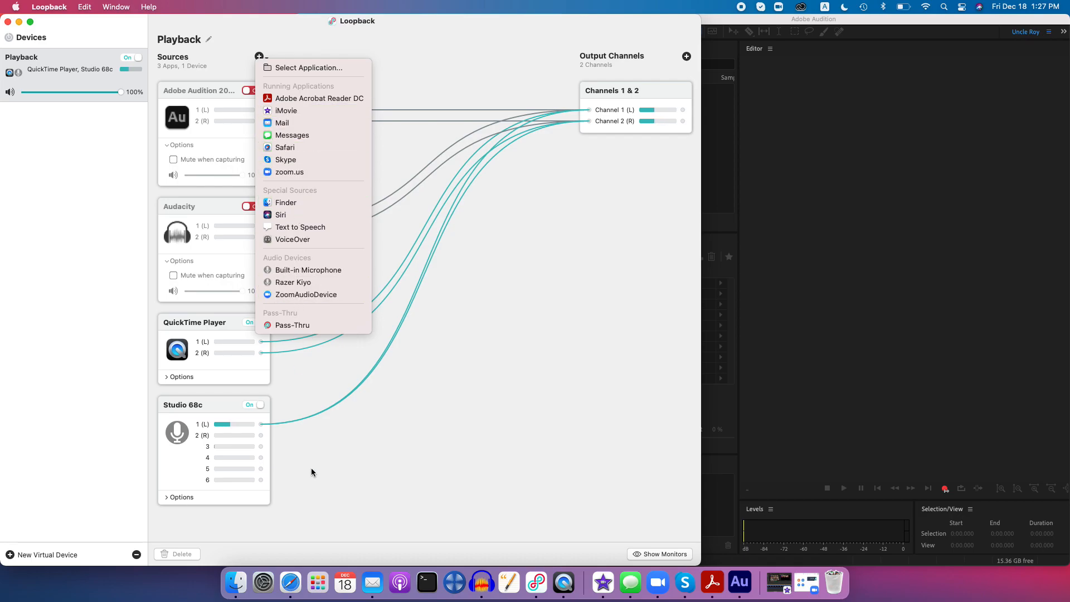
left_click(213, 392)
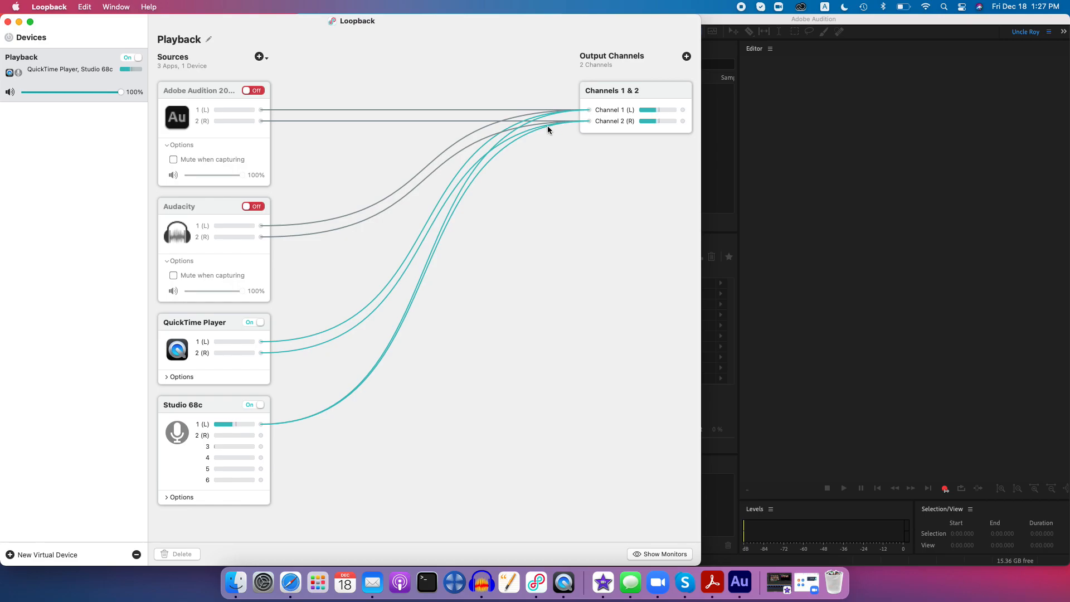
Step: Delete the connection from Studio 68c channel 1 to output Channel 2 and draw the same connection again
left_click(496, 153)
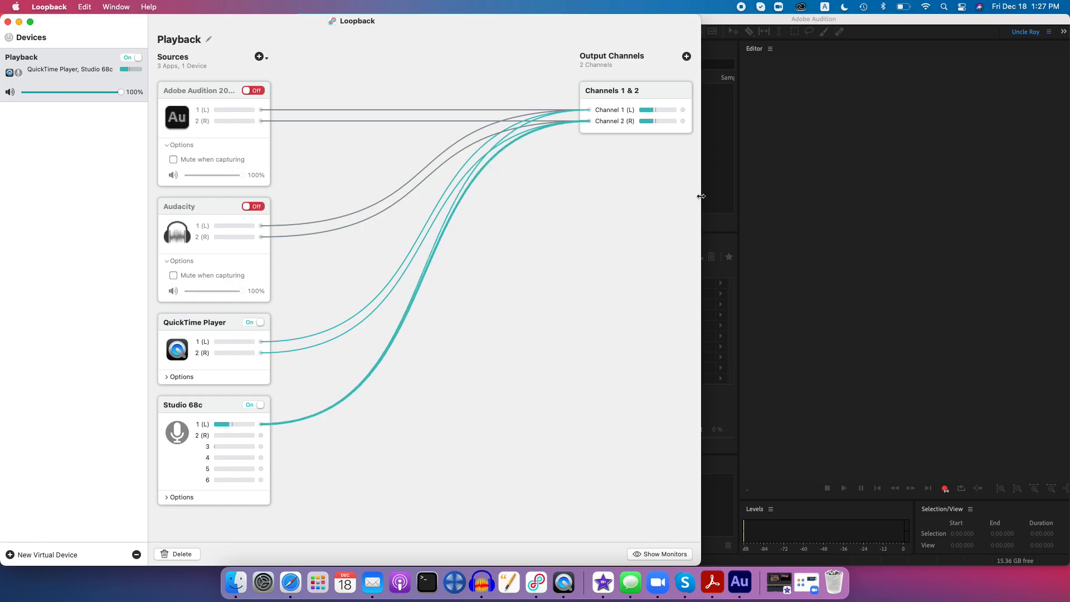
left_click_drag(701, 196, 1004, 196)
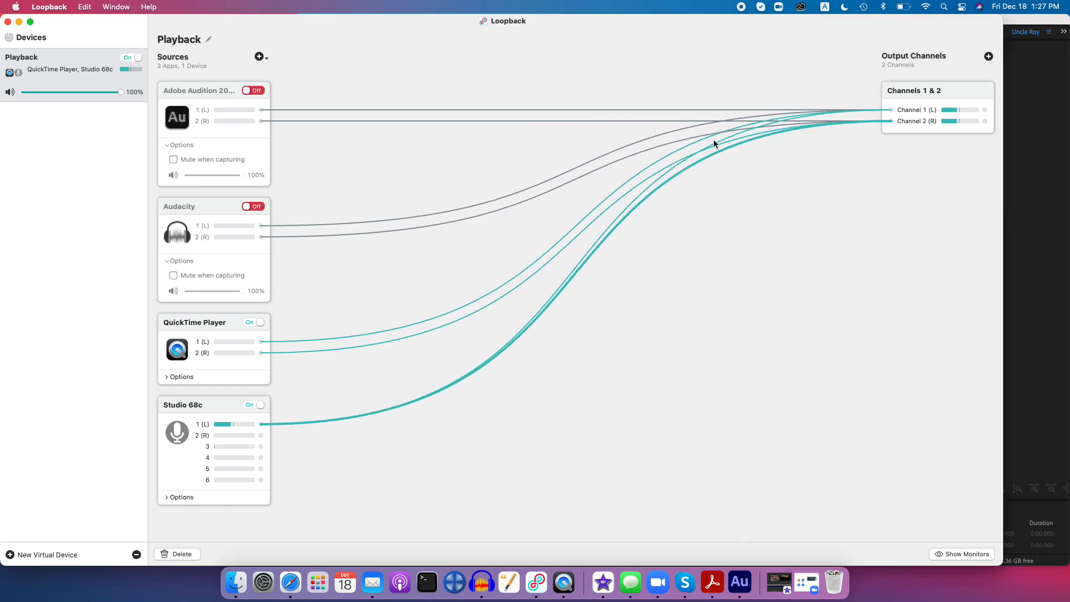
left_click(672, 165)
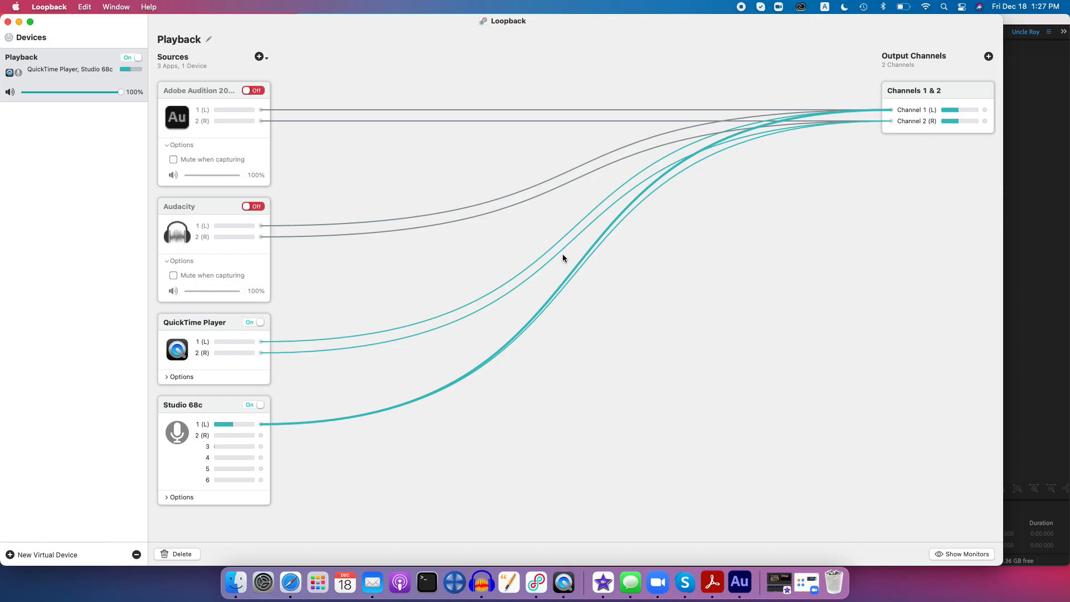
left_click(571, 277)
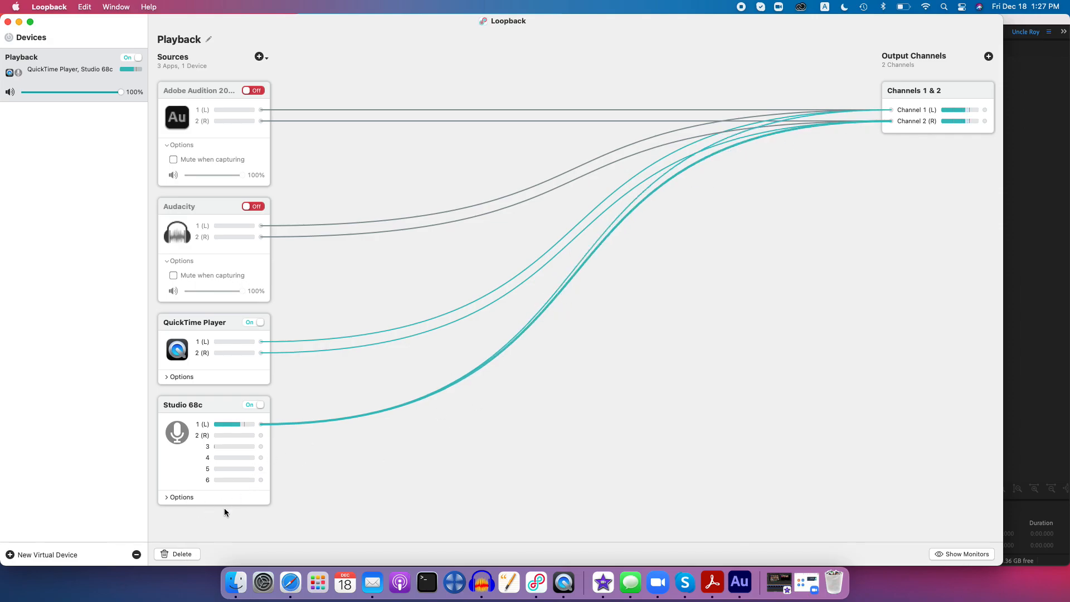
left_click(185, 555)
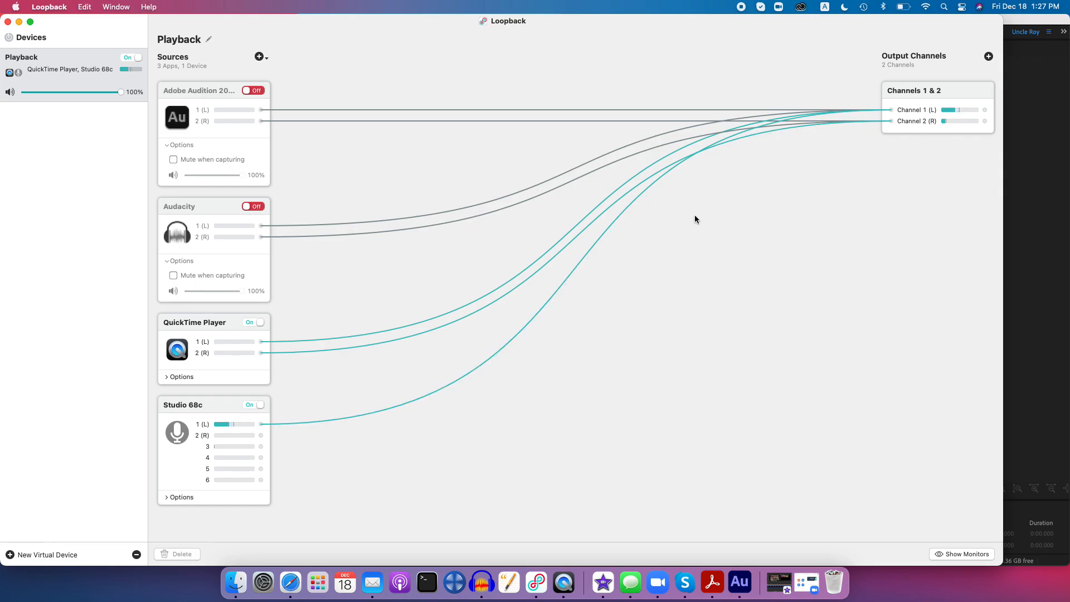
left_click_drag(261, 428, 890, 122)
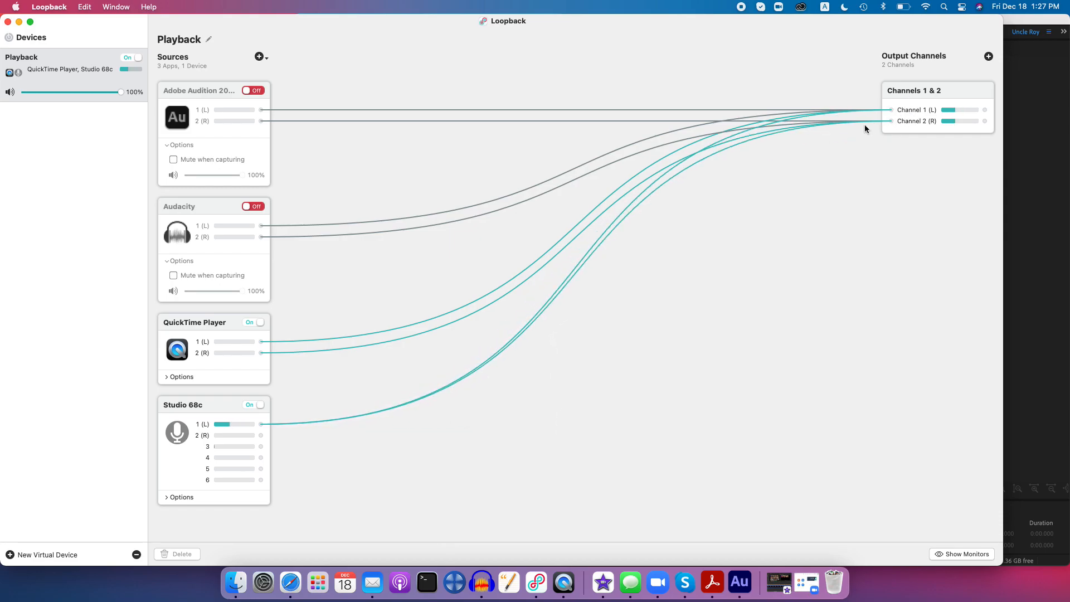
Step: Examine how the Studio 68c, QuickTime Player, Audacity and Adobe Audition sources are routed to output Channels 1 and 2
left_click(618, 219)
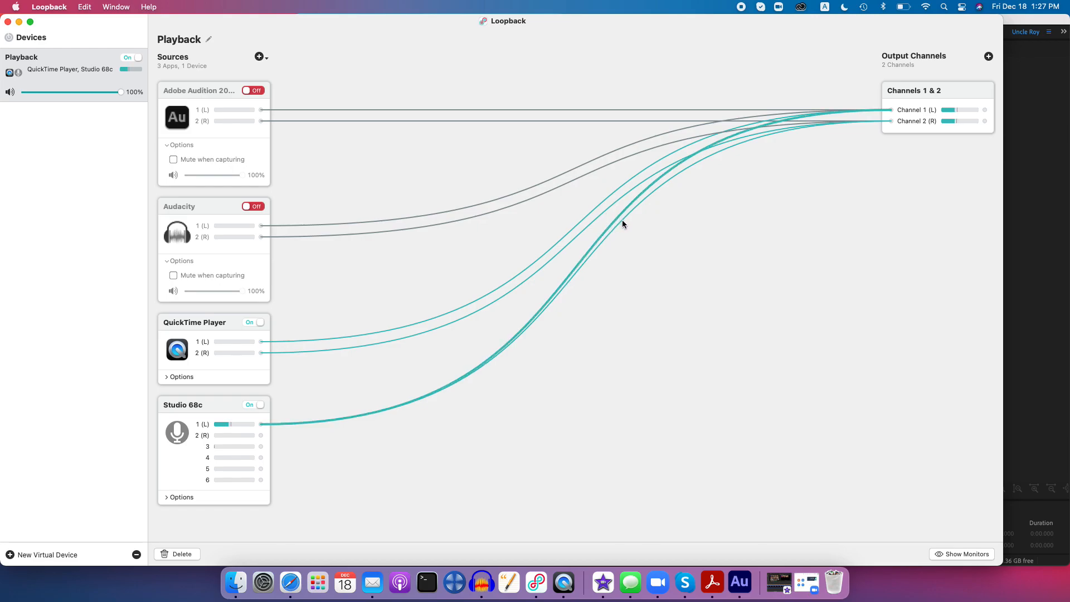
left_click(581, 243)
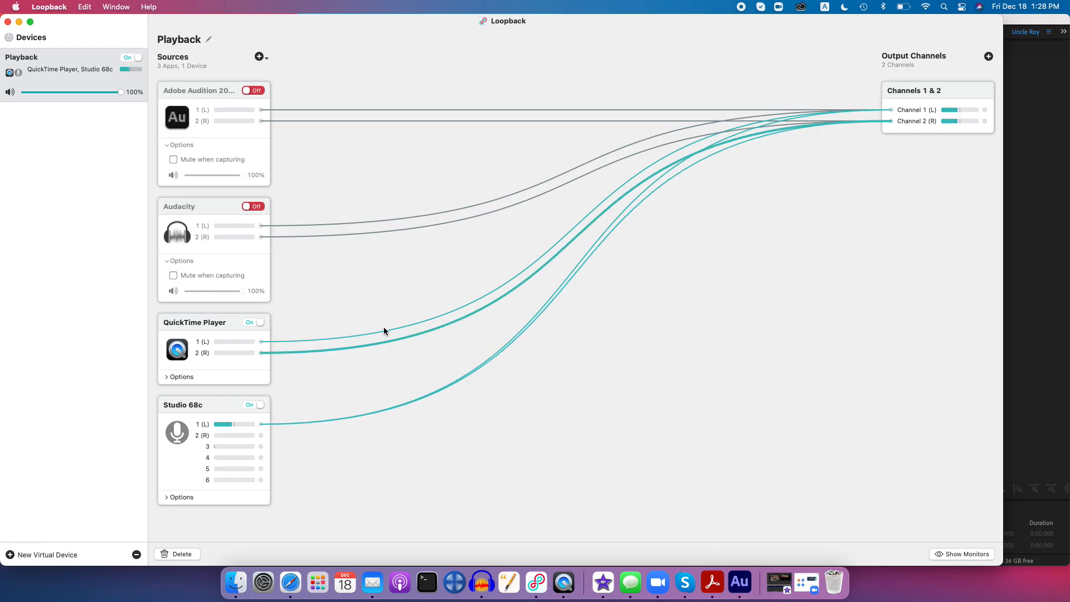
left_click(223, 207)
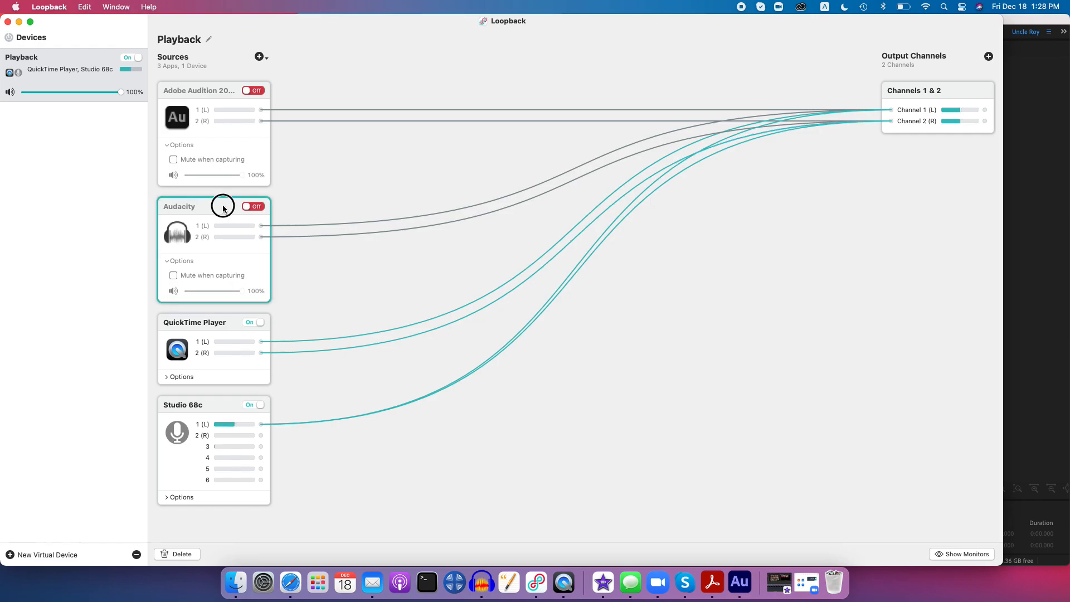
left_click(286, 225)
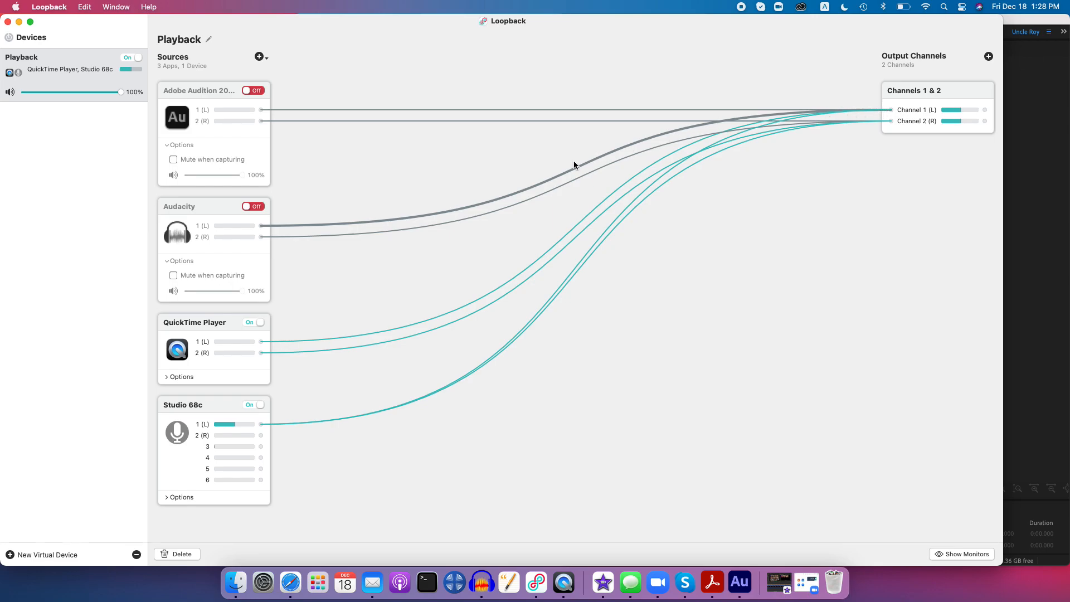
left_click(291, 237)
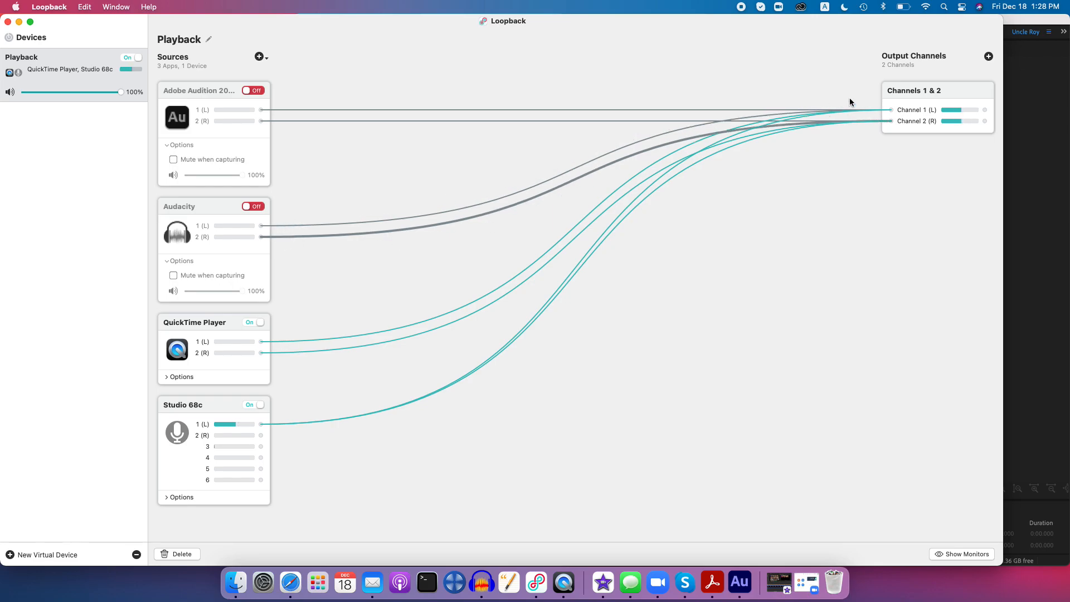
left_click(277, 111)
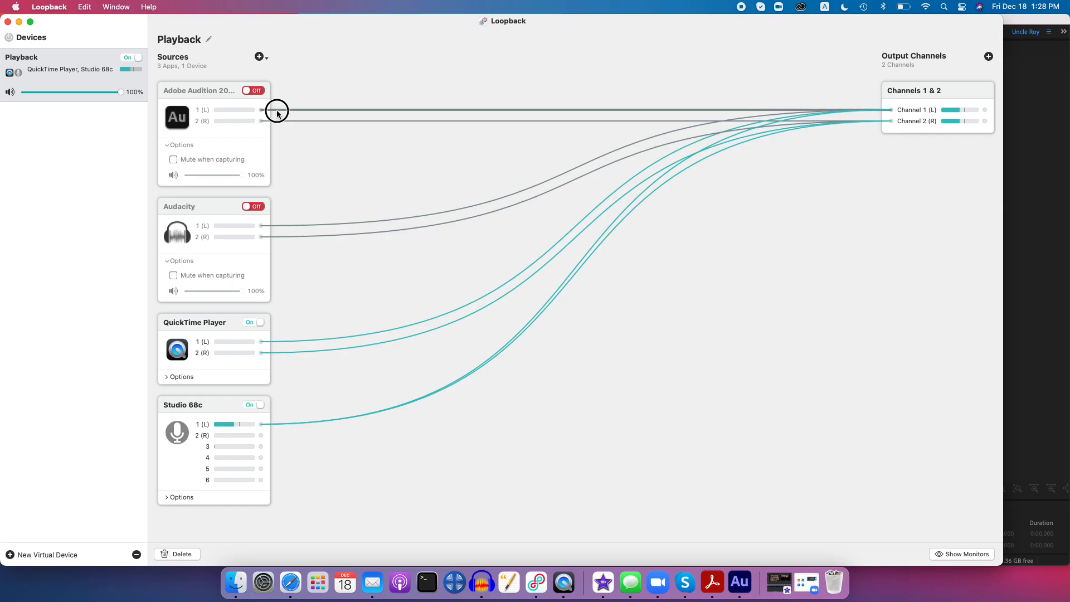
left_click(279, 121)
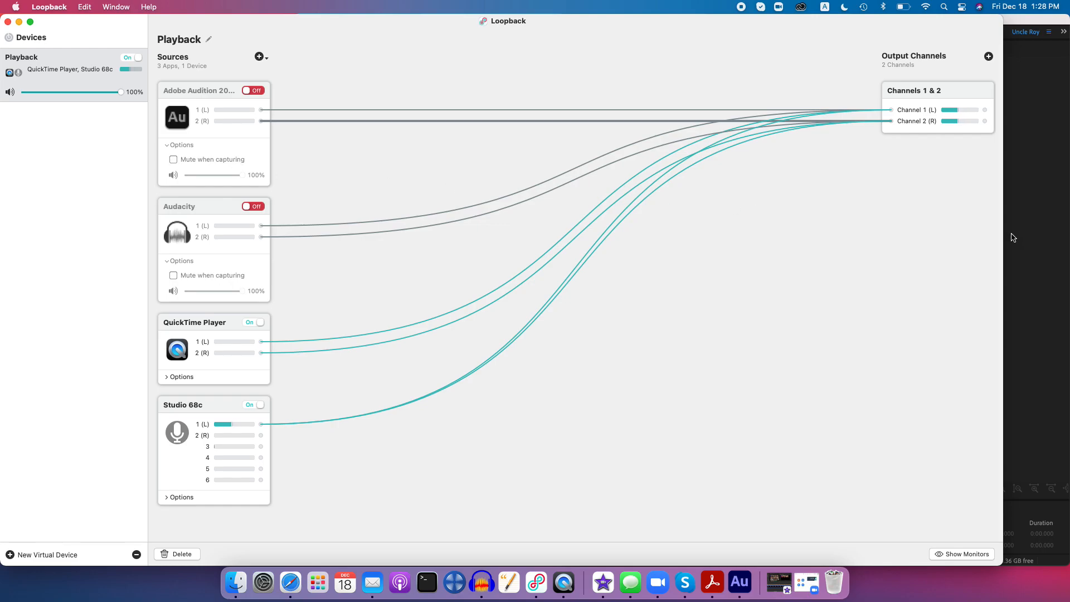
Step: Narrow the Loopback window and add the output channel pairs 3 & 4 and 5 & 6
left_click_drag(1004, 234, 558, 256)
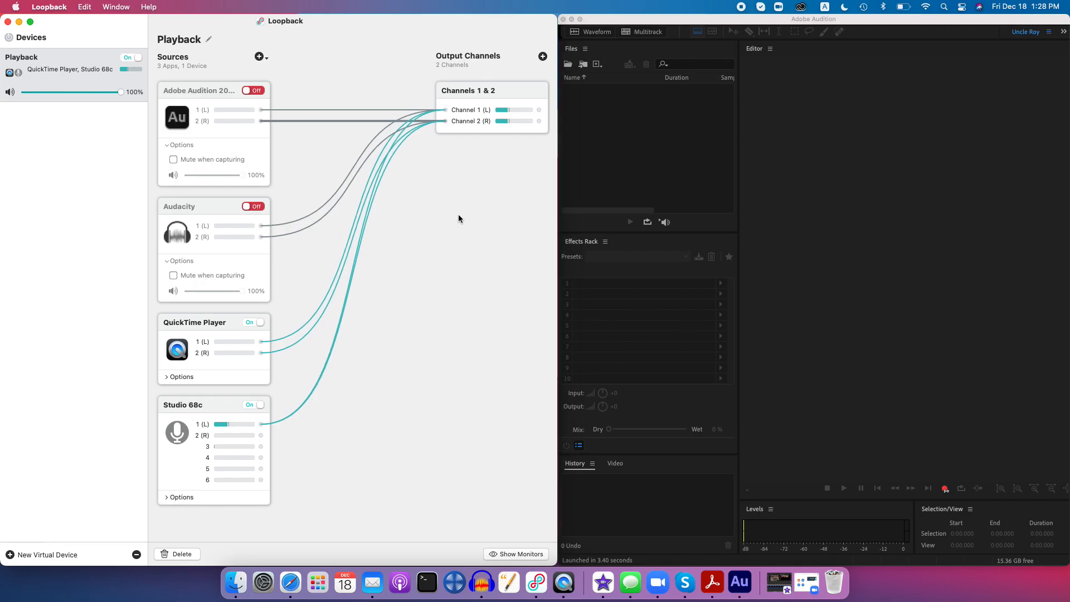
left_click(543, 57)
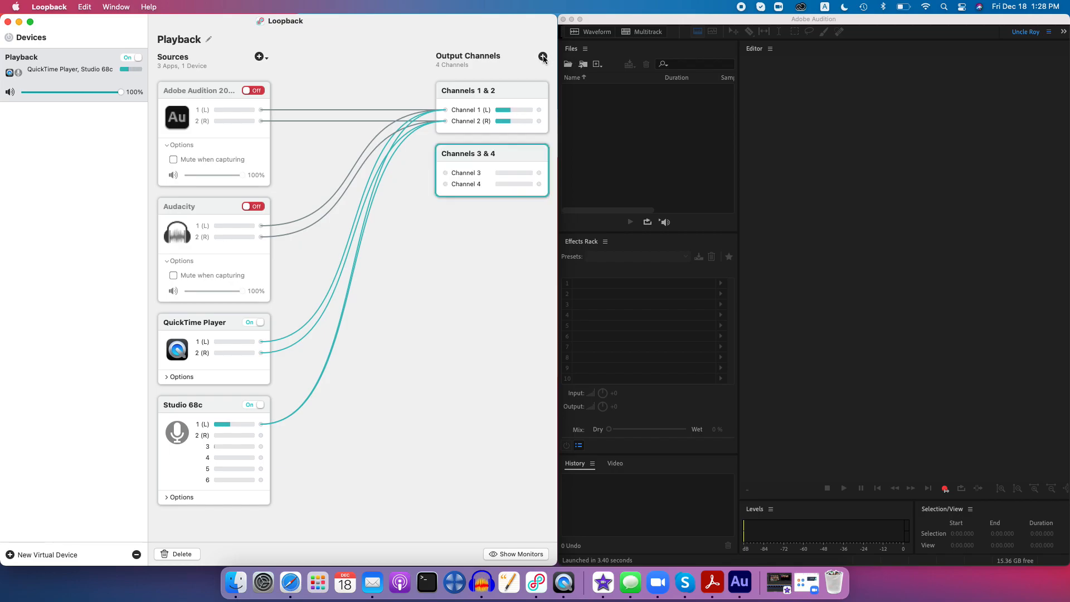
left_click(543, 56)
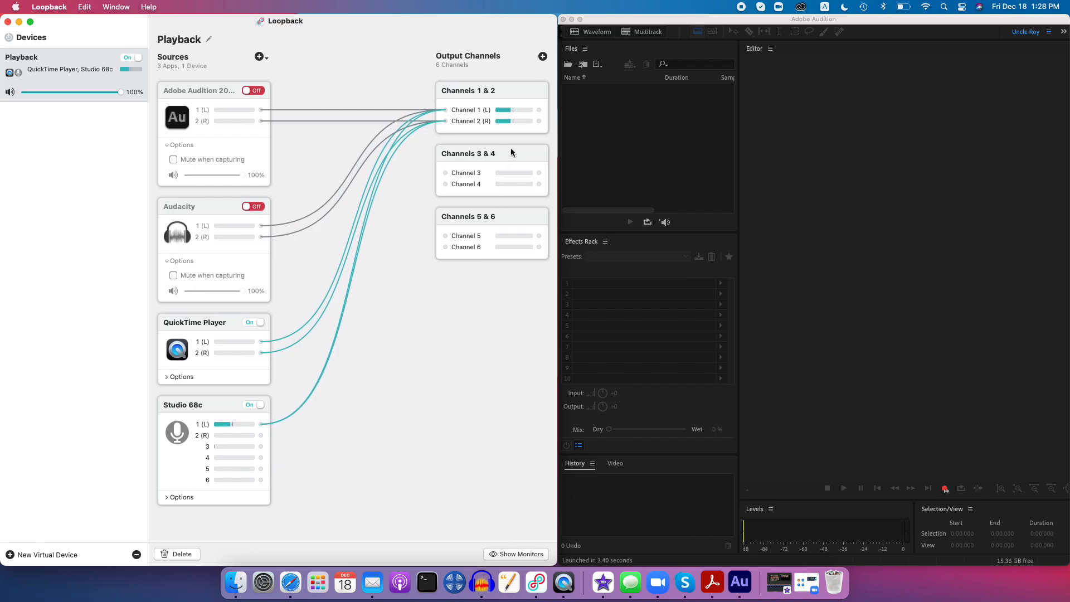
Step: Delete the output channel pairs 5 & 6 and 3 & 4 from the Playback device
left_click(486, 232)
left_click(177, 554)
left_click(489, 163)
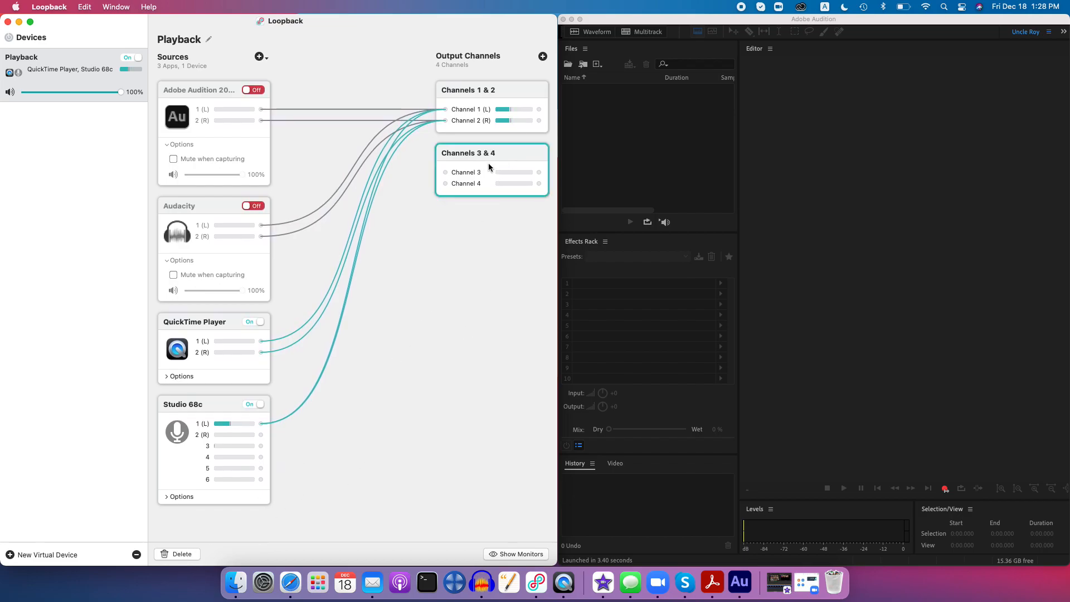
left_click(184, 555)
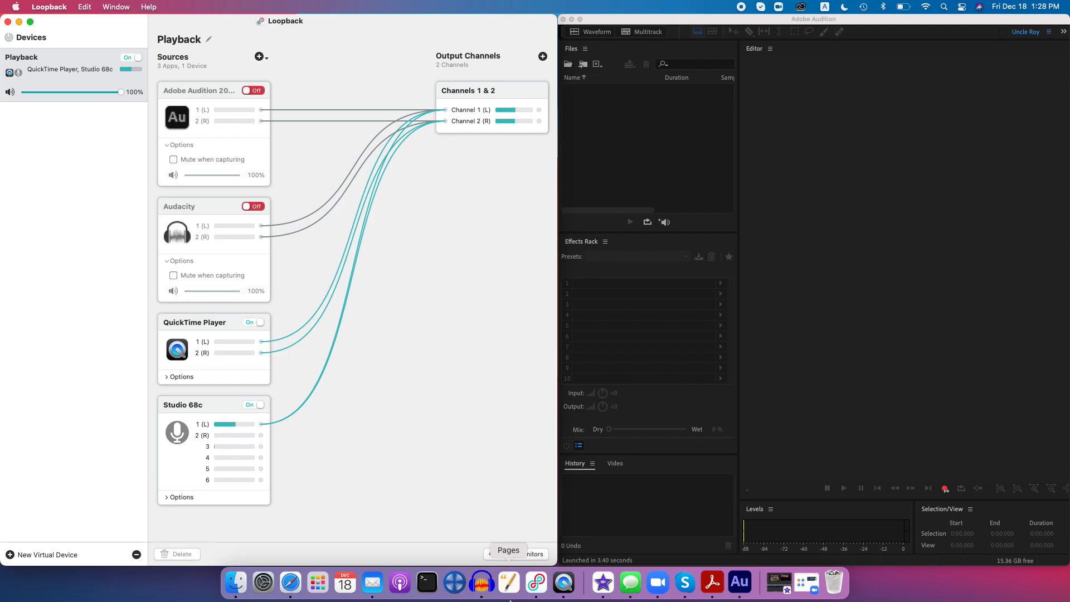
Step: Show the Monitors column for the Playback device and hide it again
left_click(527, 554)
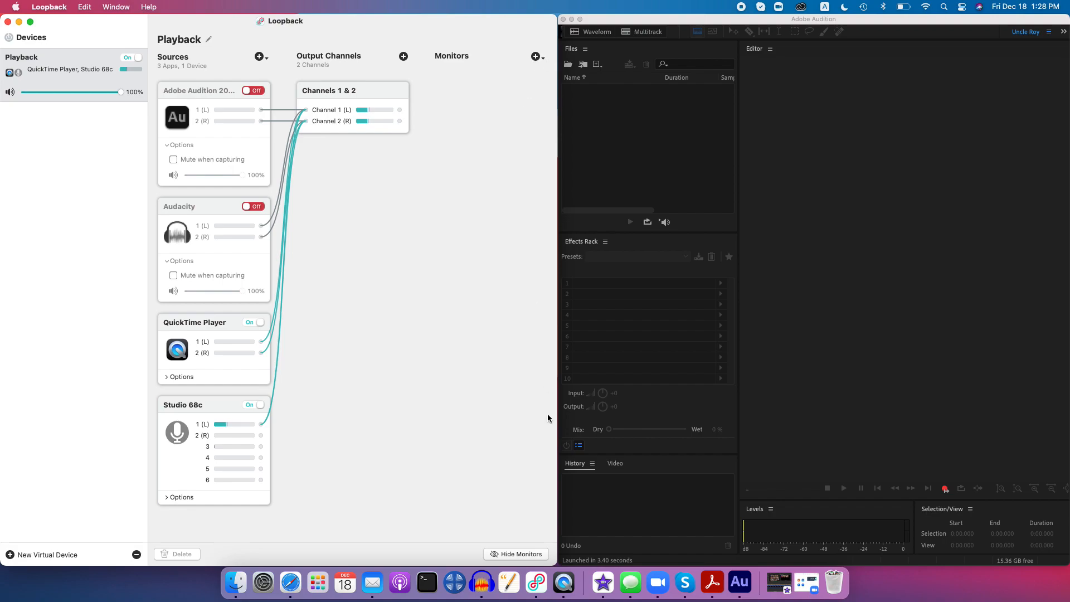
left_click(529, 554)
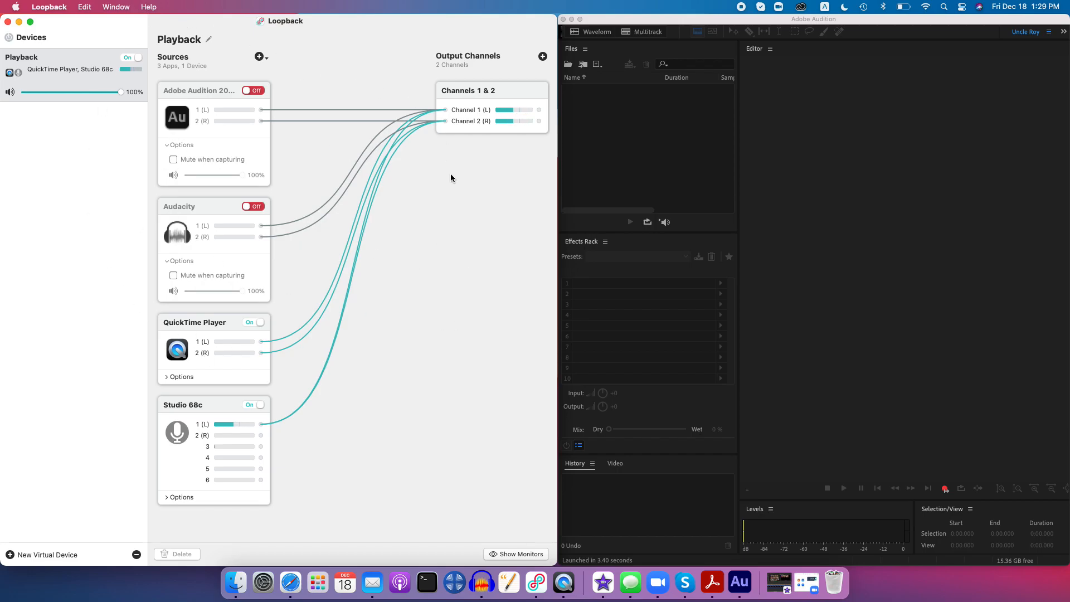
Step: Minimize Loopback and arrange the Adobe Audition and Audacity windows side by side
left_click(19, 22)
left_click_drag(767, 23, 209, 3)
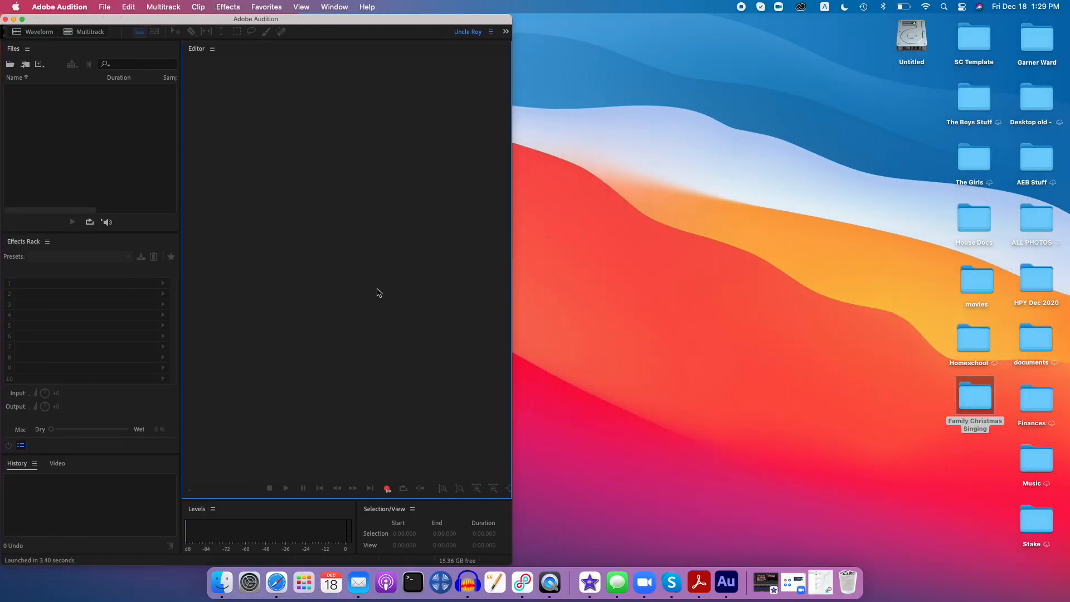
left_click(468, 583)
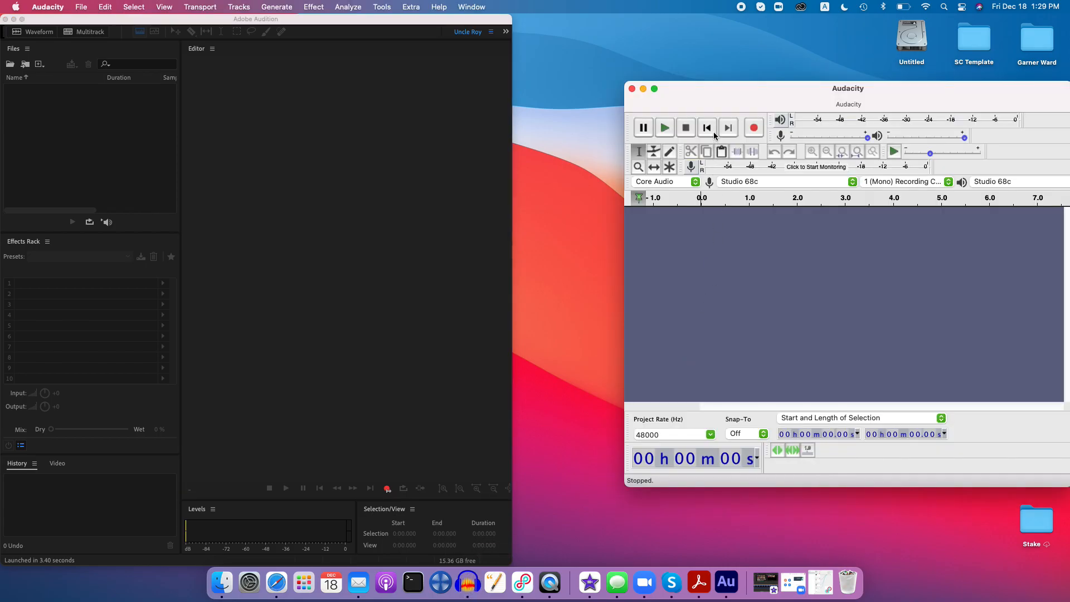
left_click_drag(723, 104, 713, 10)
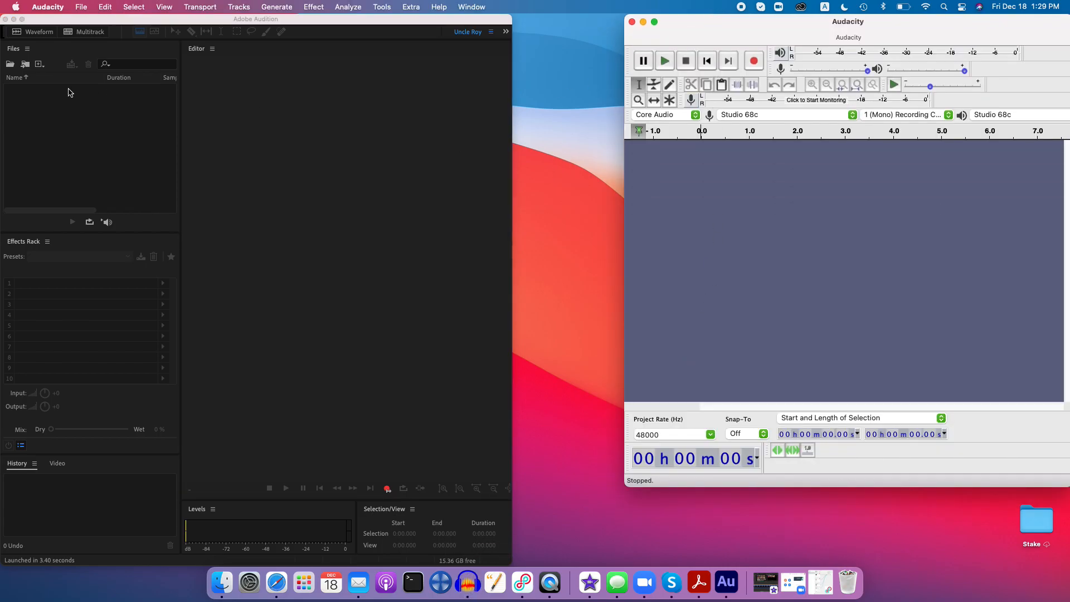
Step: Check the default input and output devices in Adobe Audition's Audio Hardware preferences and close them
left_click(49, 7)
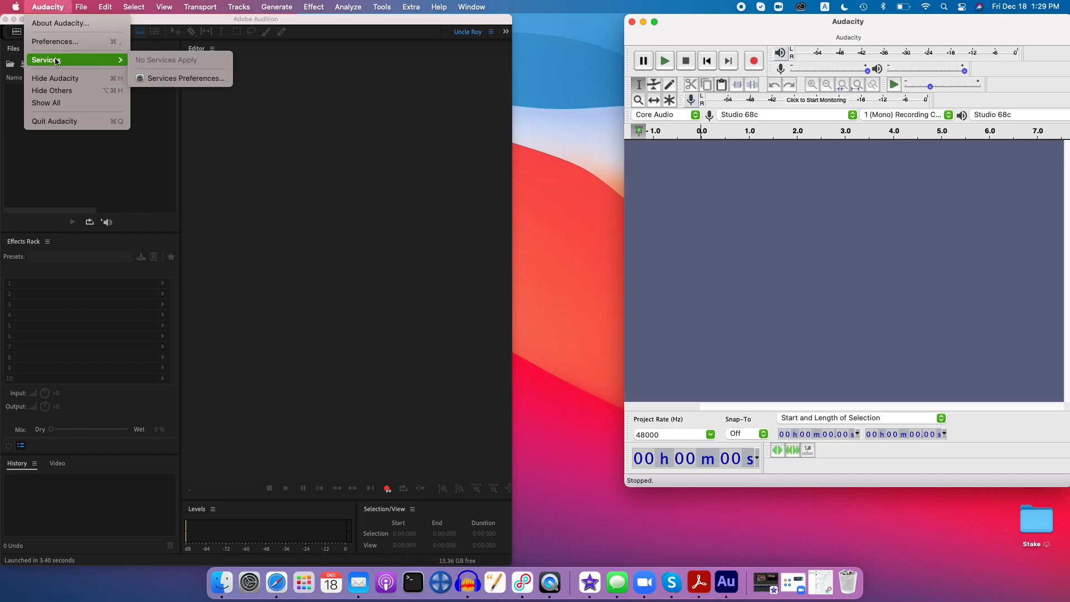
left_click(175, 28)
left_click(56, 6)
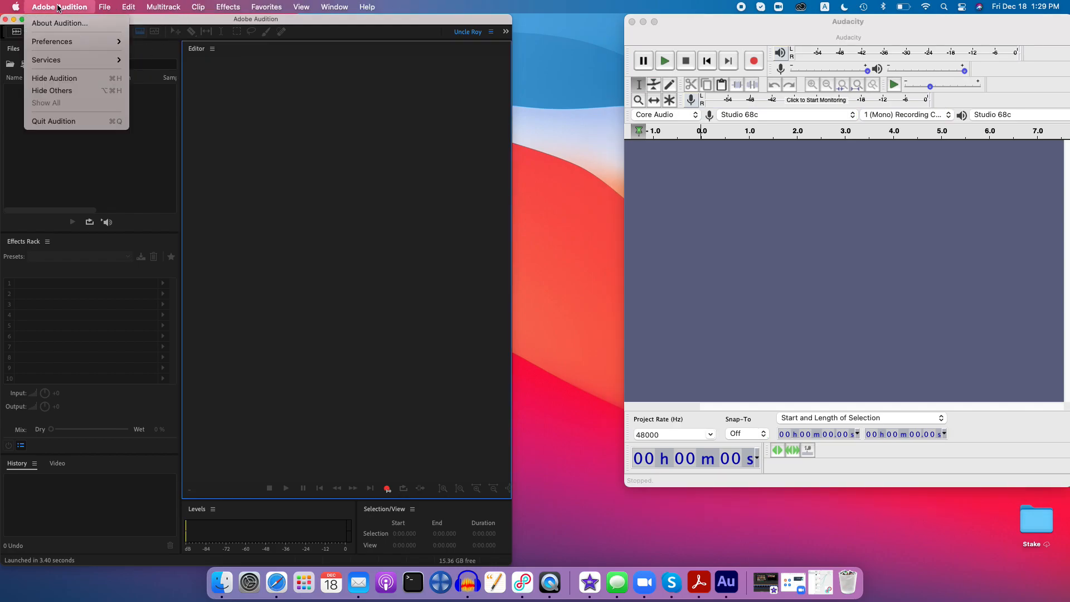
mouse_move(64, 44)
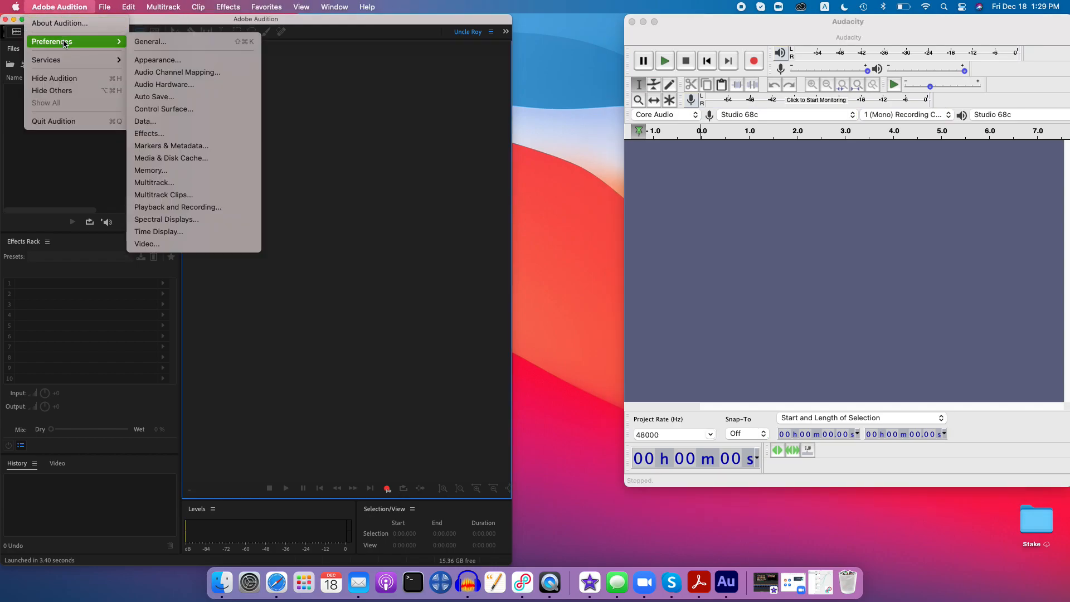
left_click(164, 84)
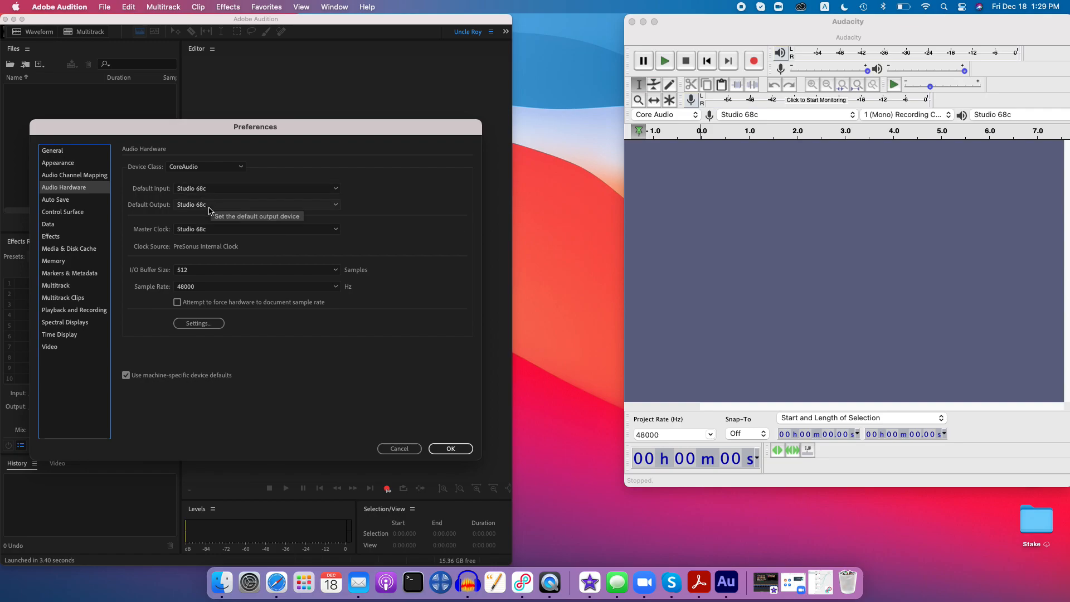
left_click(451, 449)
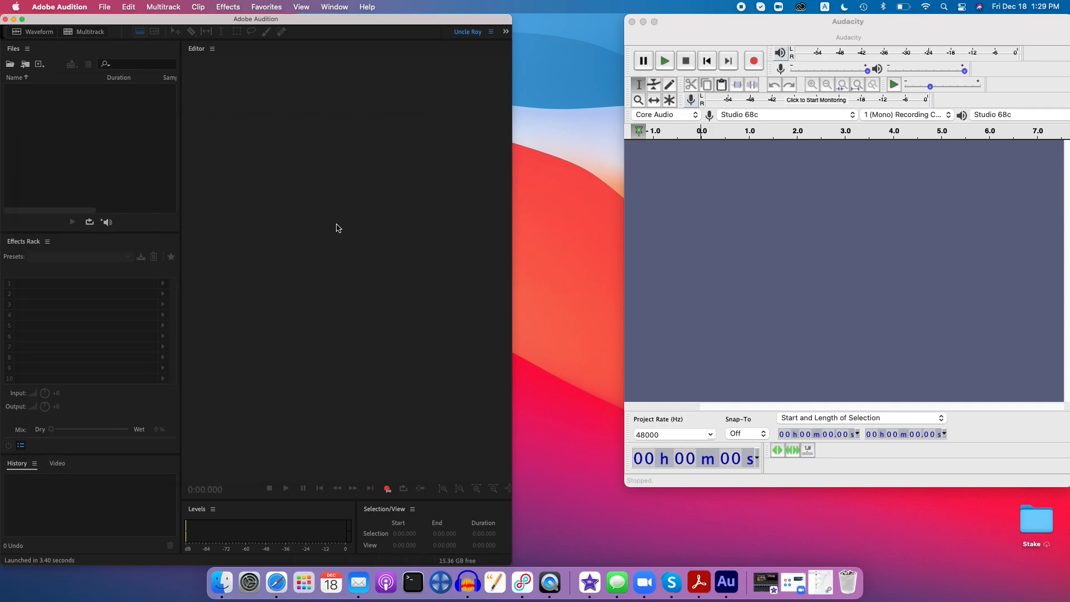
Step: Minimize Adobe Audition, move the Audacity window toward the screen's centre and review Audacity's recording and playback device choices
left_click(13, 20)
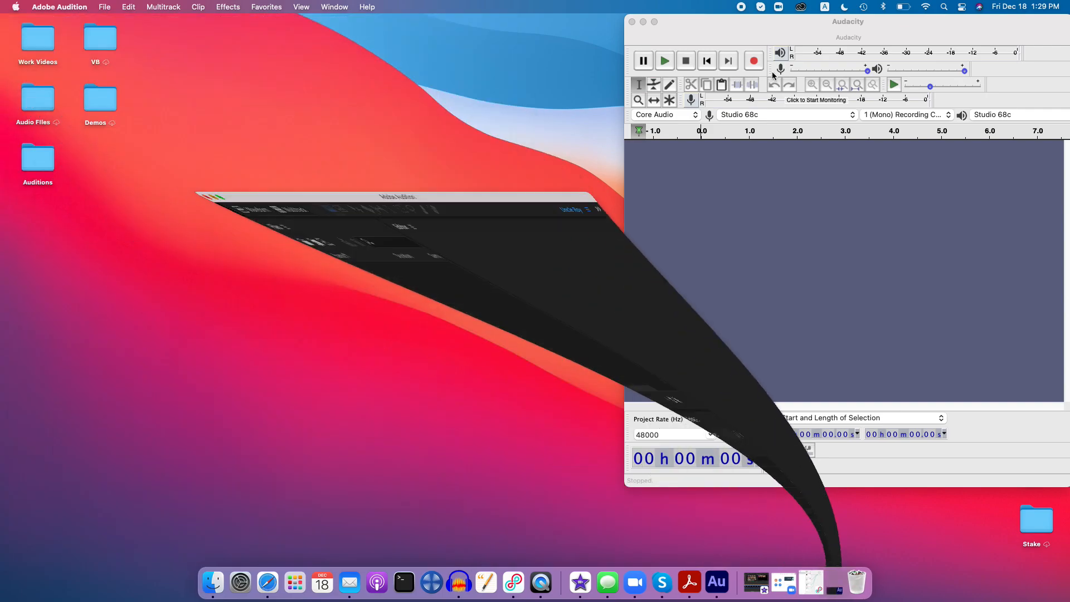
left_click(710, 24)
left_click_drag(710, 25, 482, 25)
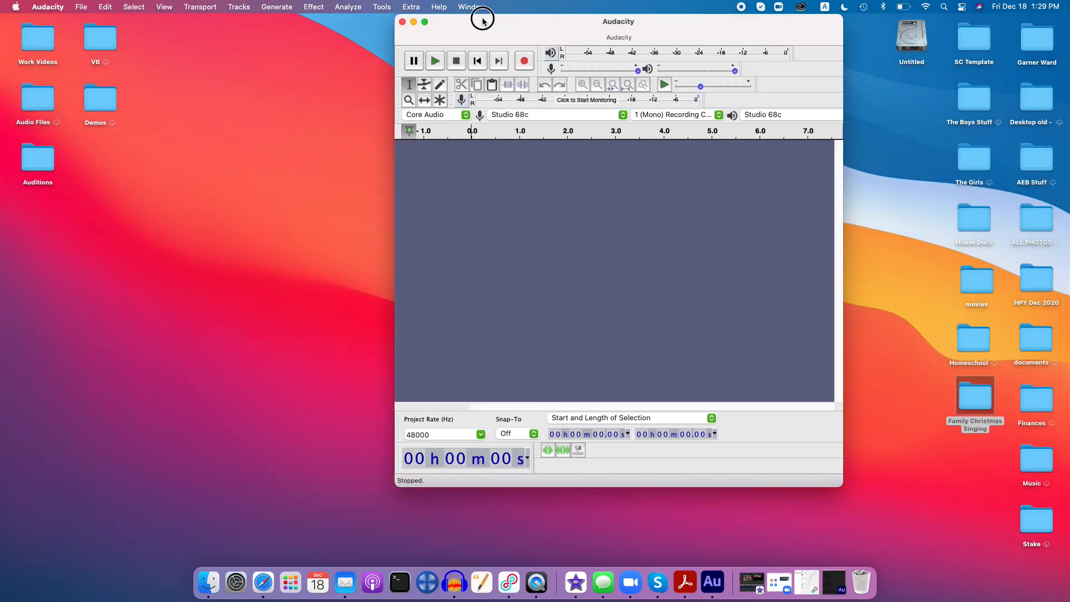
left_click(569, 115)
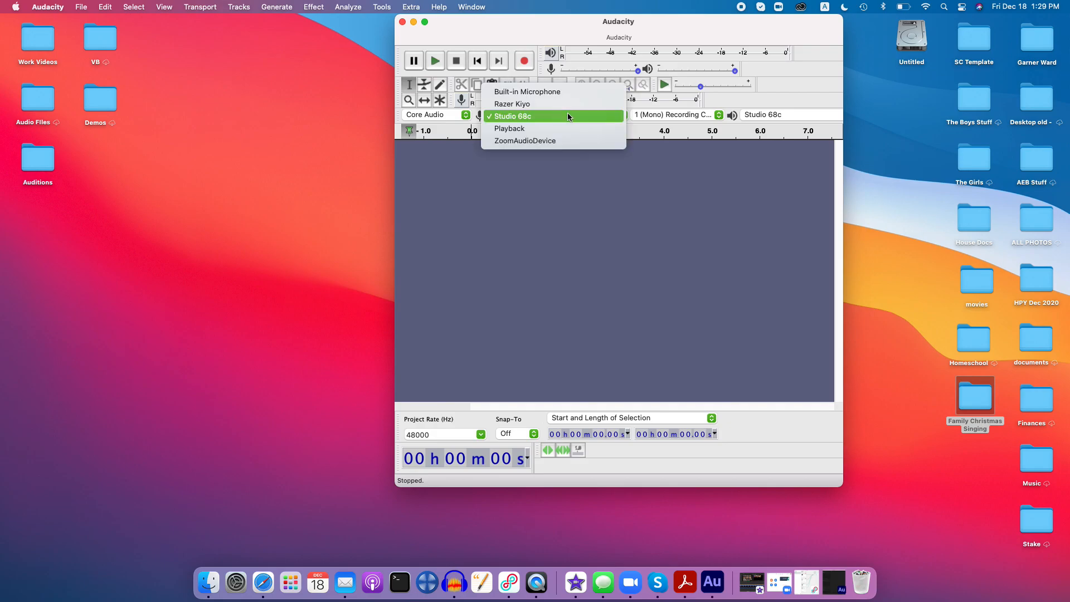
left_click(783, 116)
left_click(783, 115)
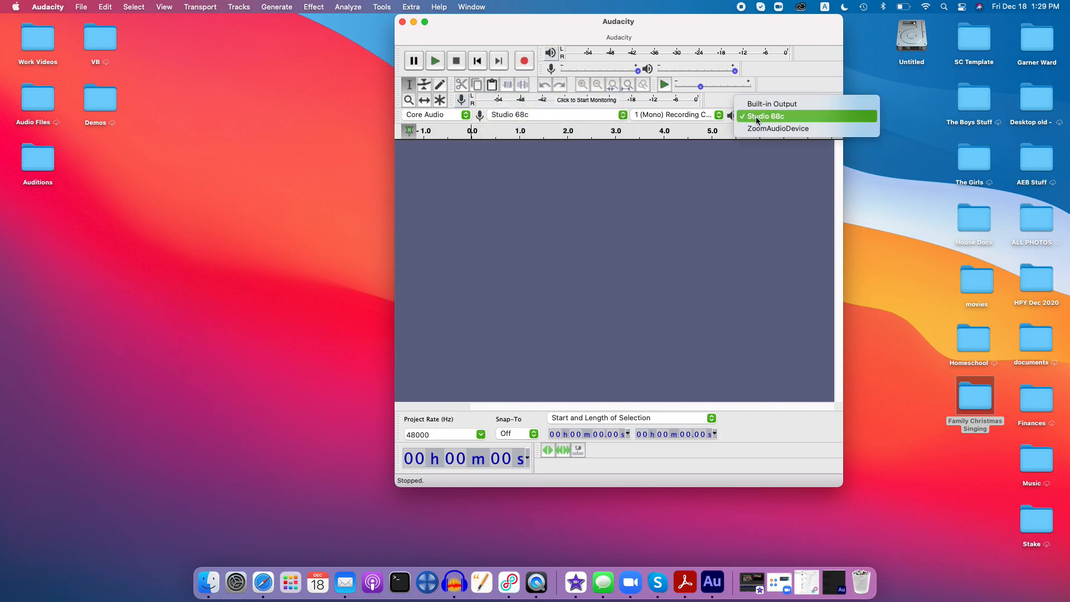
Step: Keep Studio 68c as Audacity's playback device and close the Audacity window
left_click(795, 116)
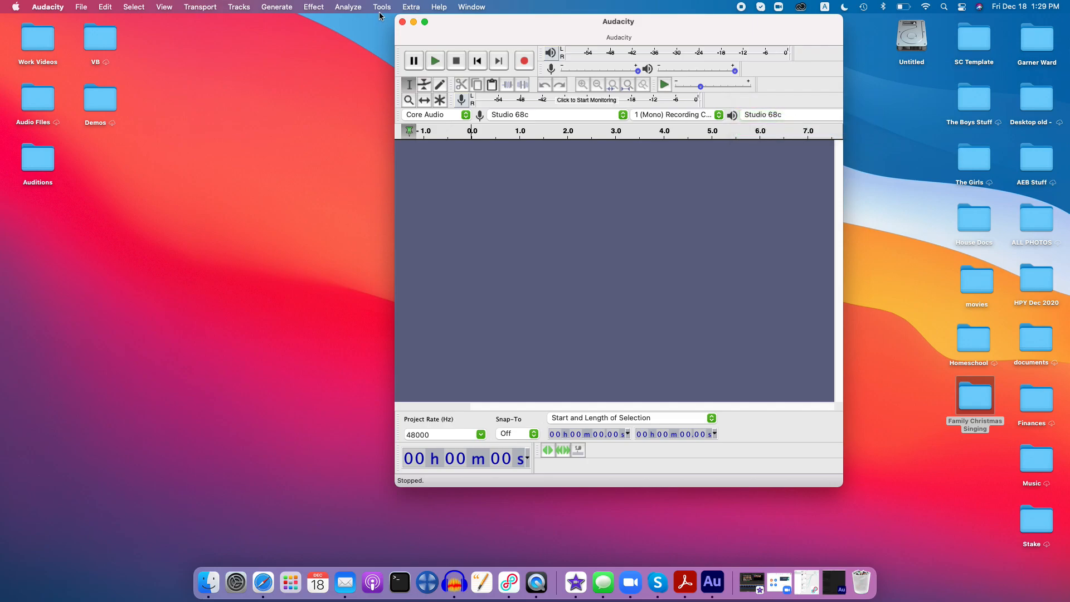
left_click(402, 22)
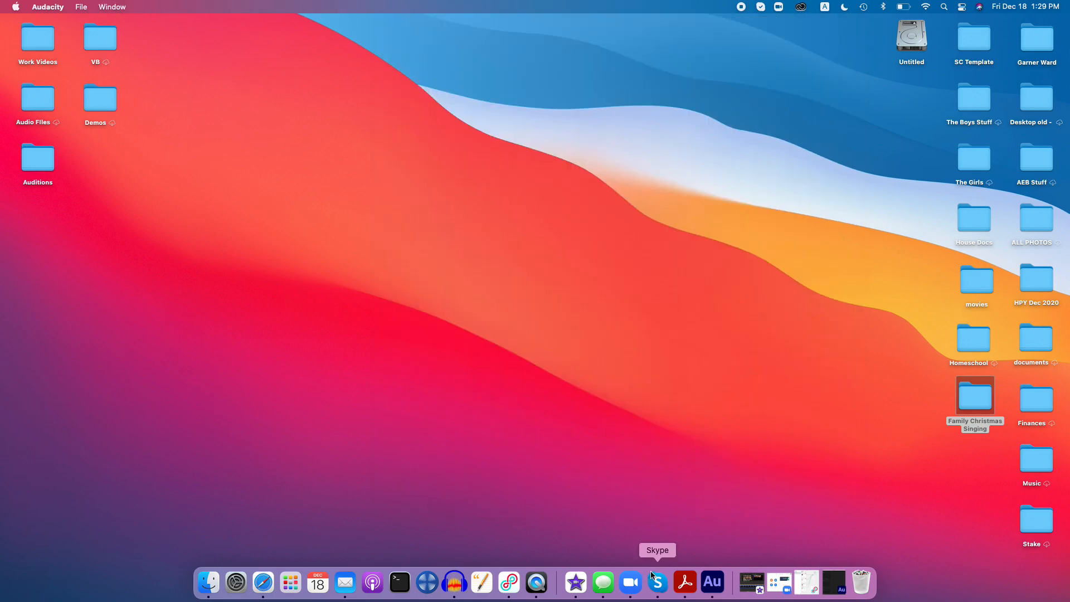
Step: Switch to Zoom and check the speaker and microphone choices in its Audio settings, keeping Studio 68c as the speaker
left_click(631, 584)
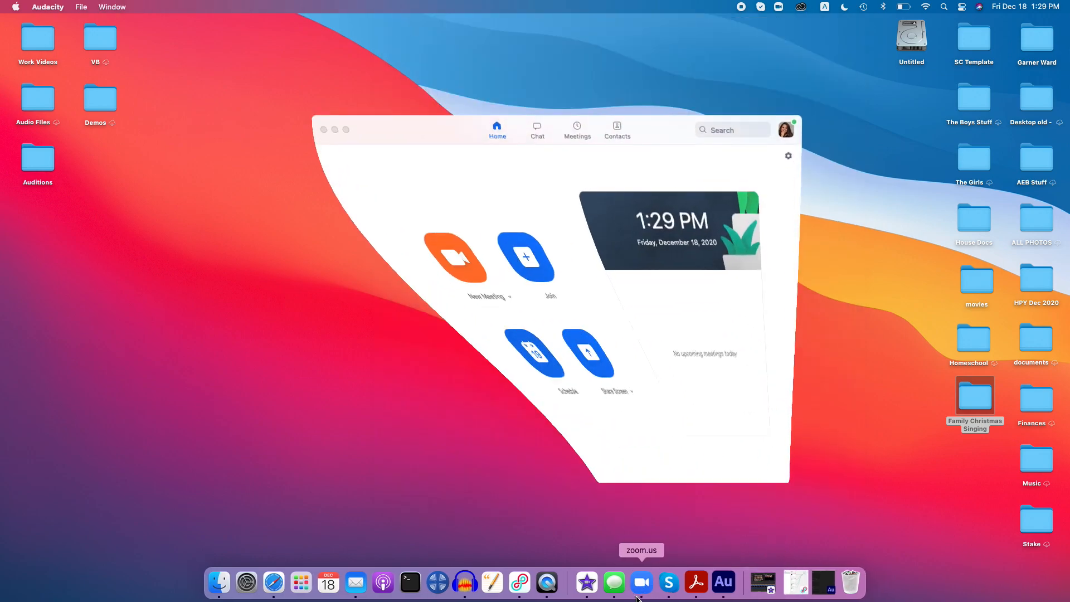
left_click_drag(656, 126, 630, 16)
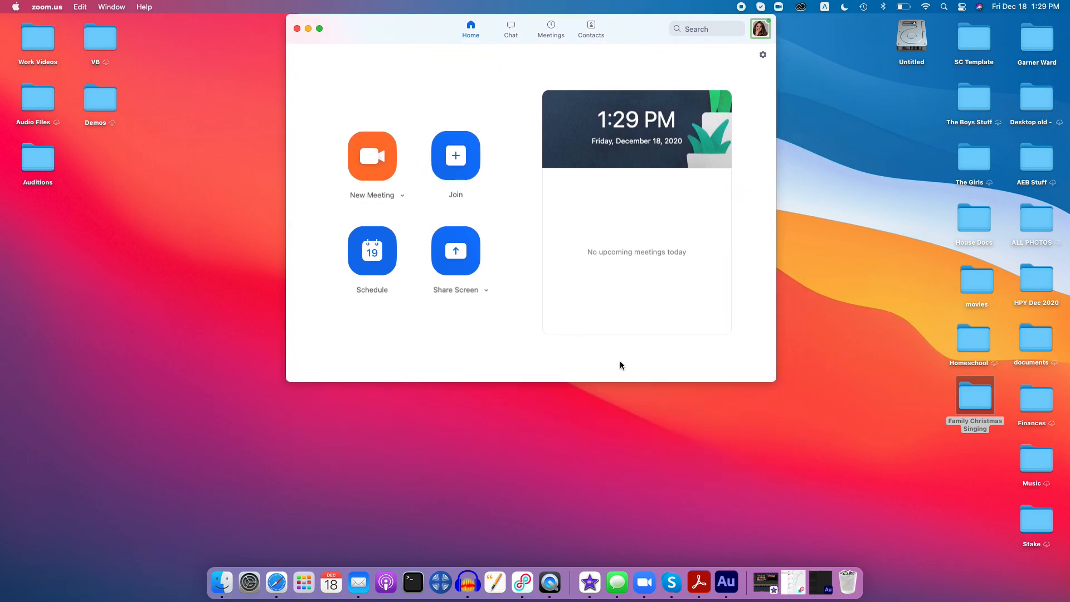
left_click(35, 9)
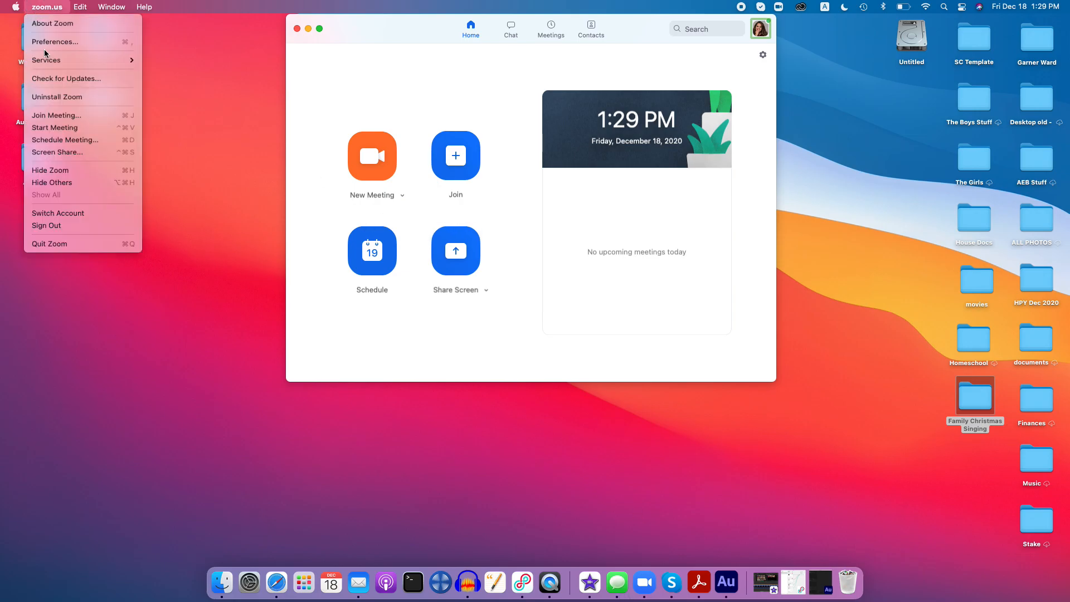
left_click(52, 38)
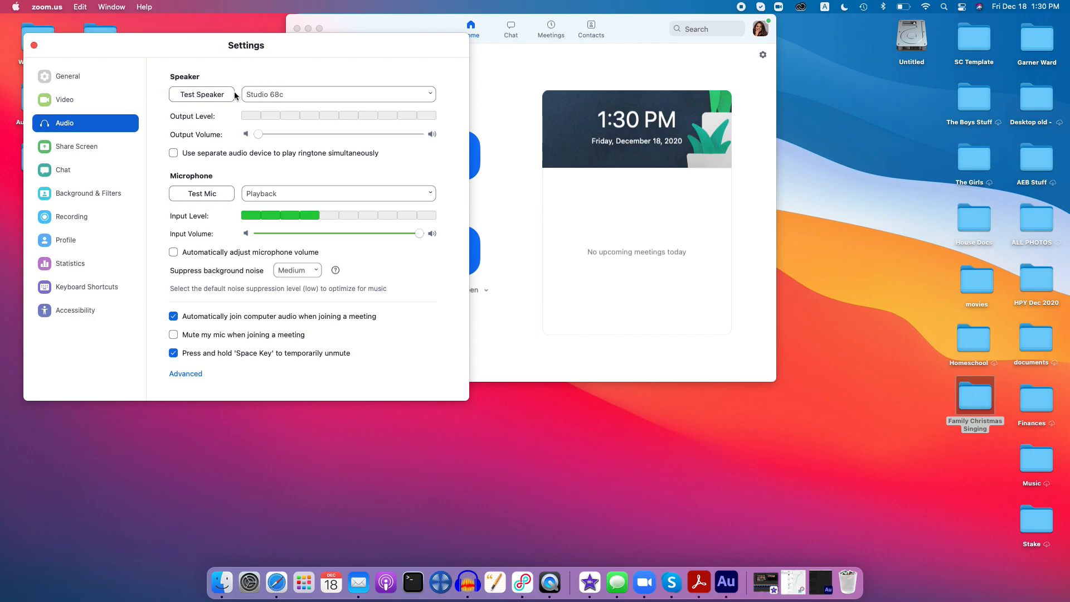
left_click(401, 96)
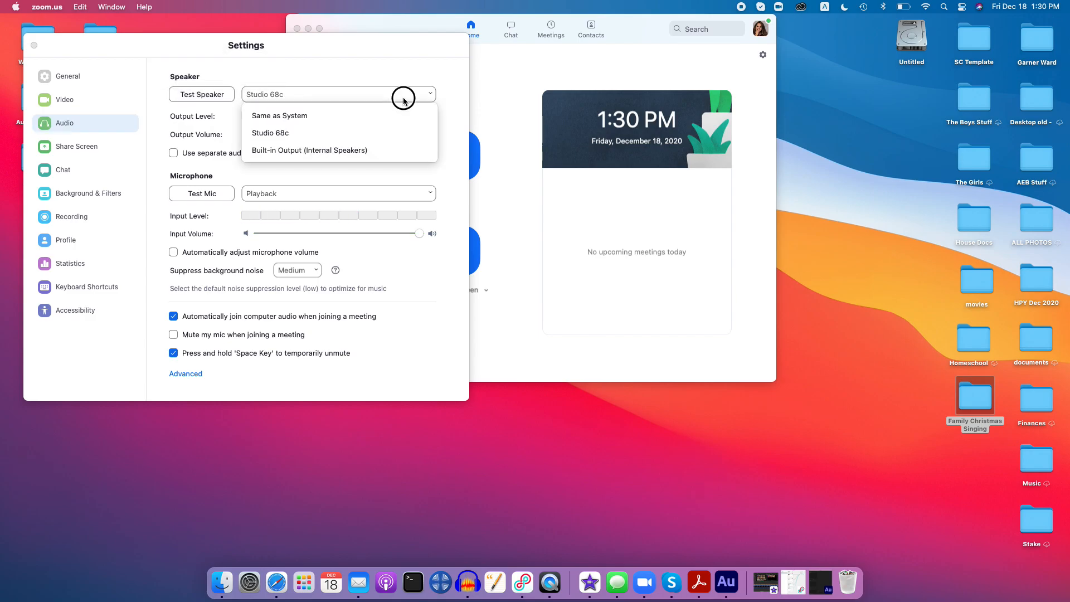
left_click(337, 133)
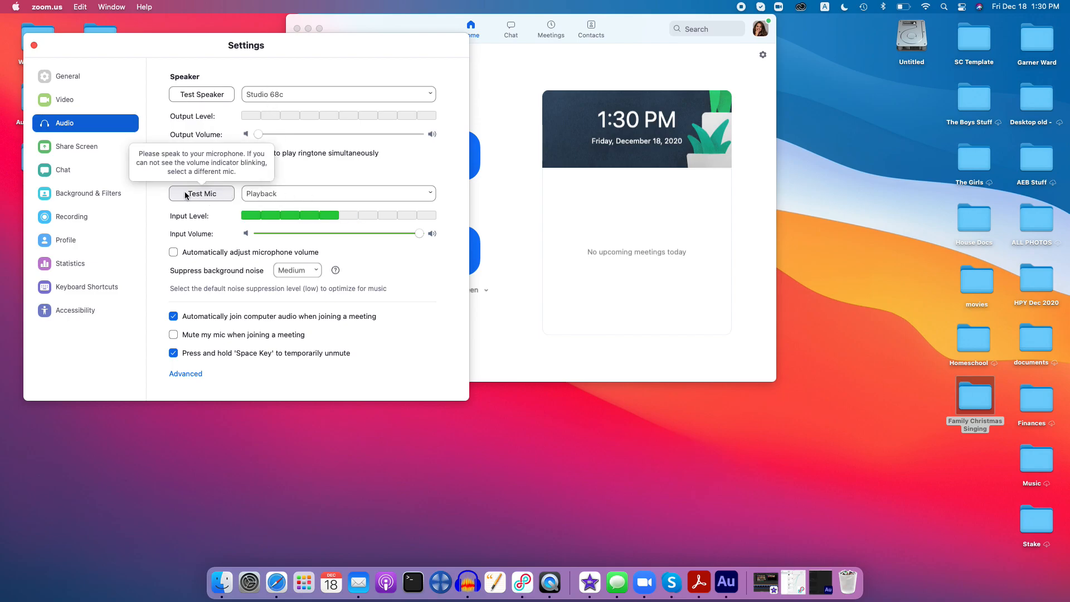
left_click(290, 194)
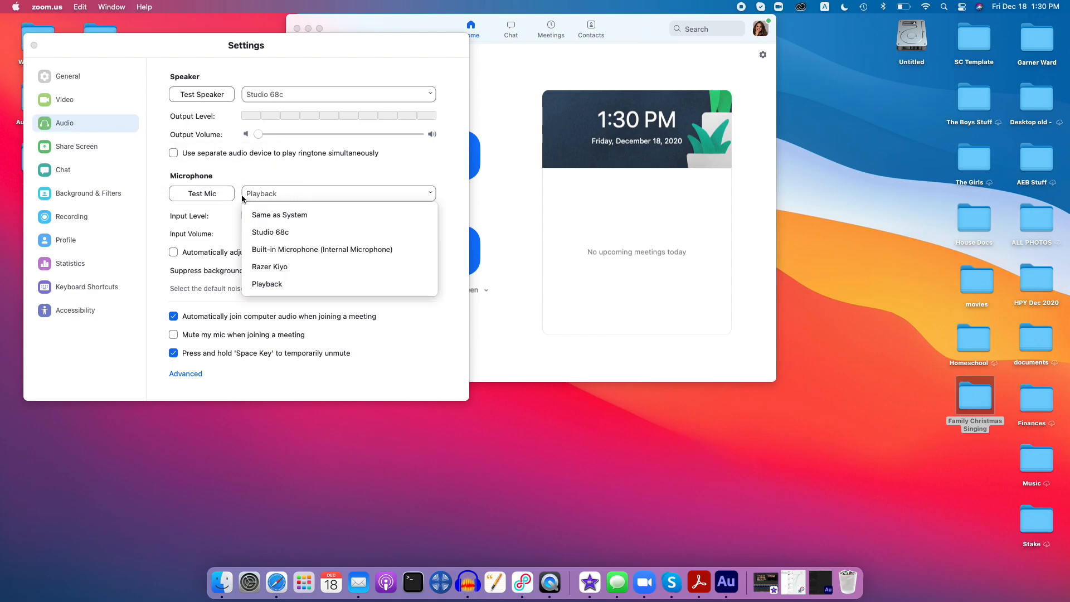
Step: Restore Loopback beside Zoom's Settings window and rename the Playback virtual device to the owner's possessive first name followed by Playback, without spaces
left_click(794, 582)
left_click_drag(222, 42, 812, 70)
double_click(205, 39)
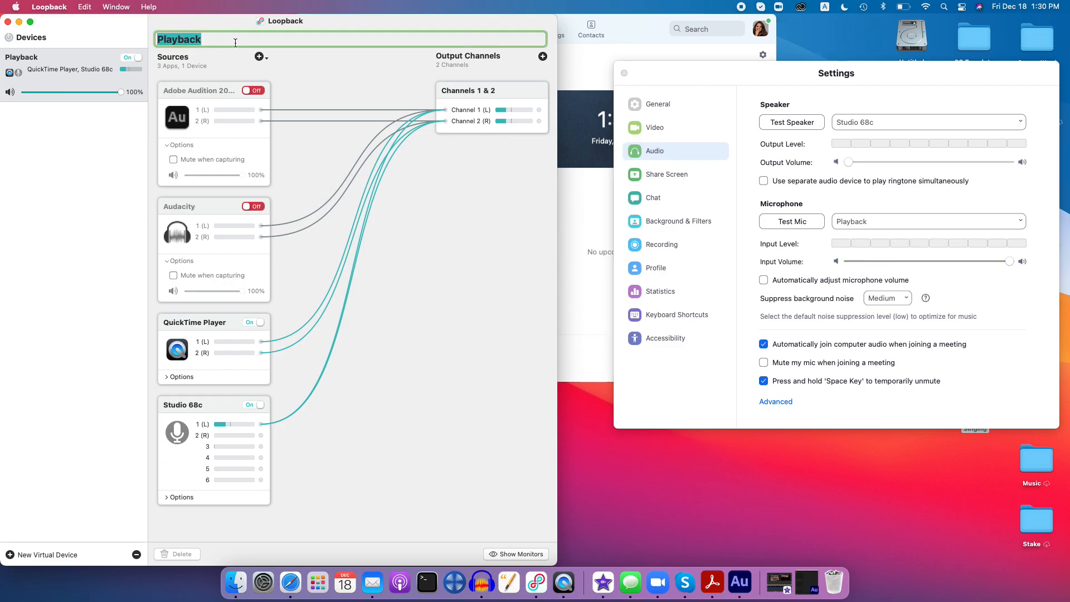
type("Alees")
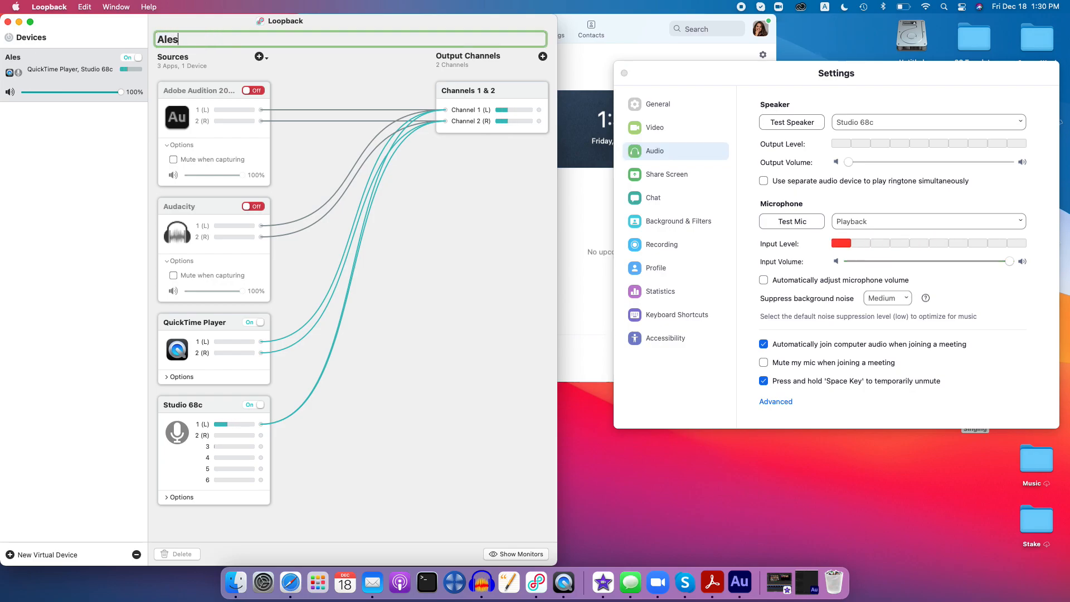
type("hasPlayback")
key("Return")
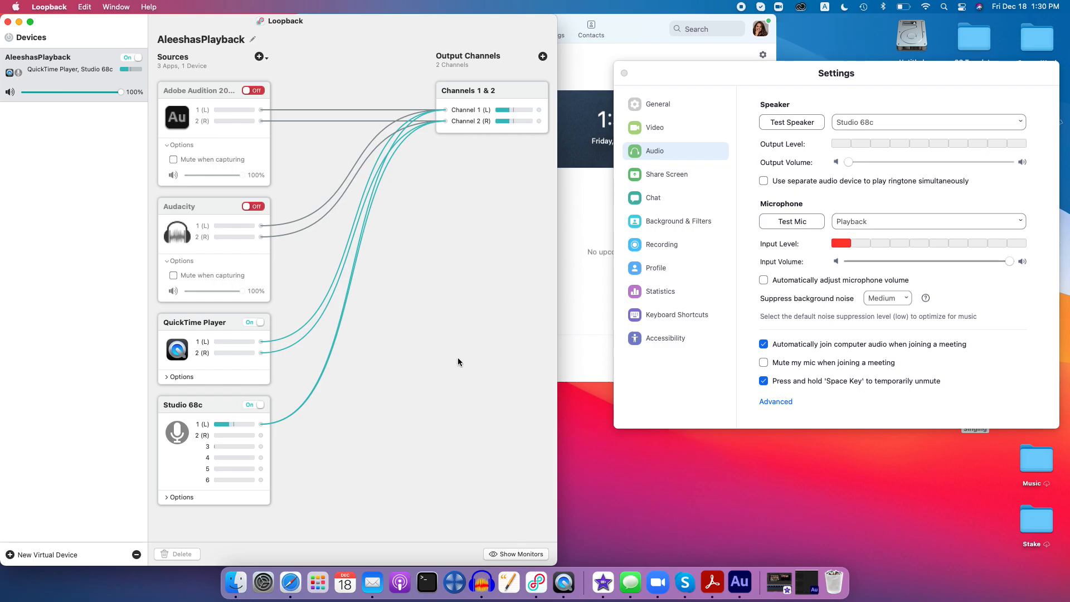
Step: Review Zoom's list of microphone devices again and minimize the Loopback window
left_click(865, 223)
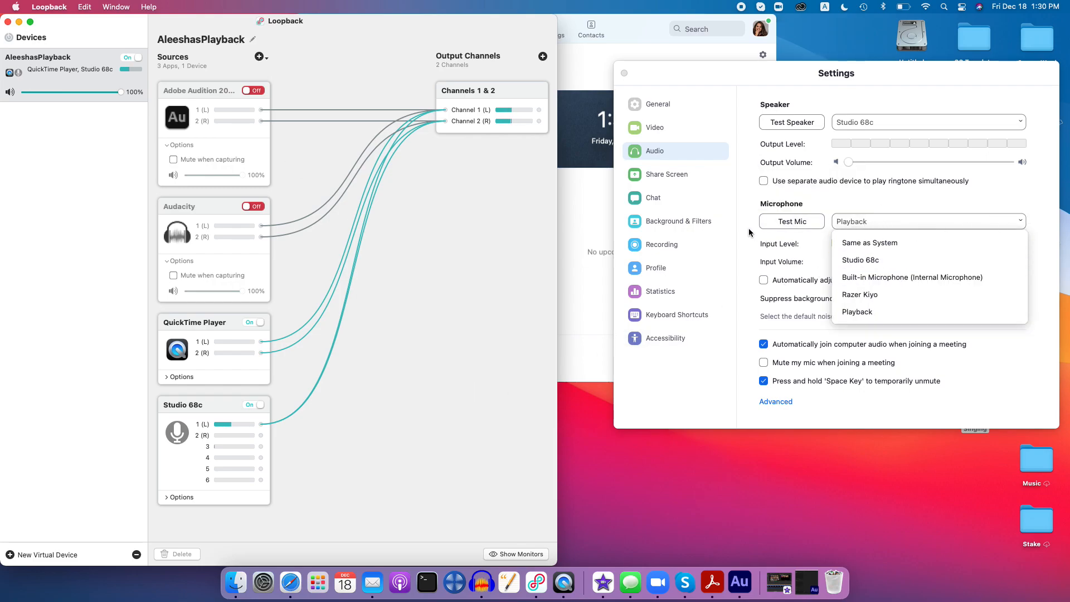
left_click(19, 23)
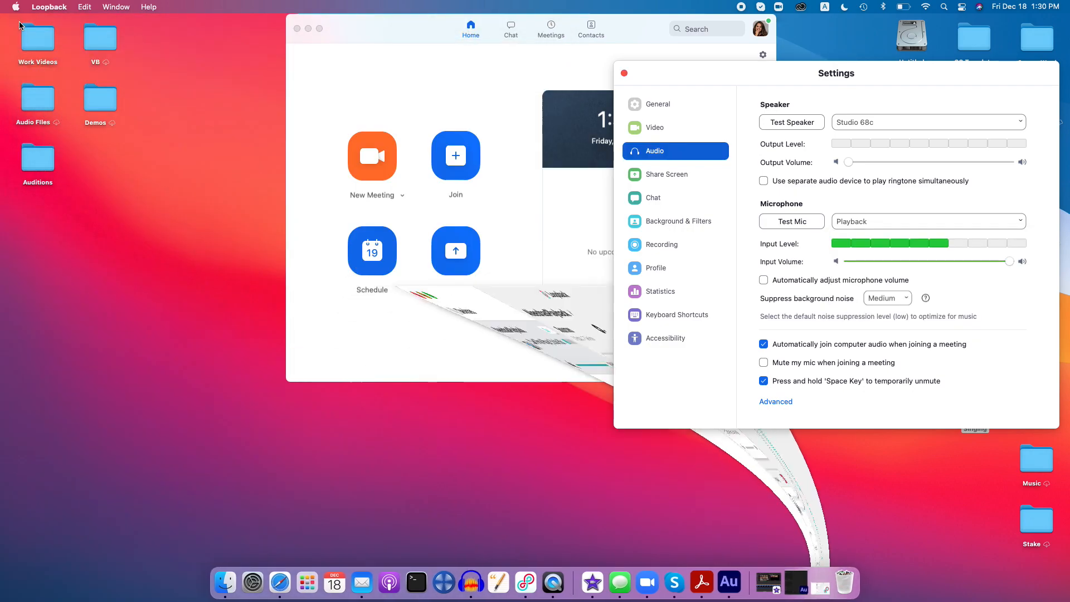
Step: Close Zoom's Settings and main windows and quit Zoom
left_click(625, 73)
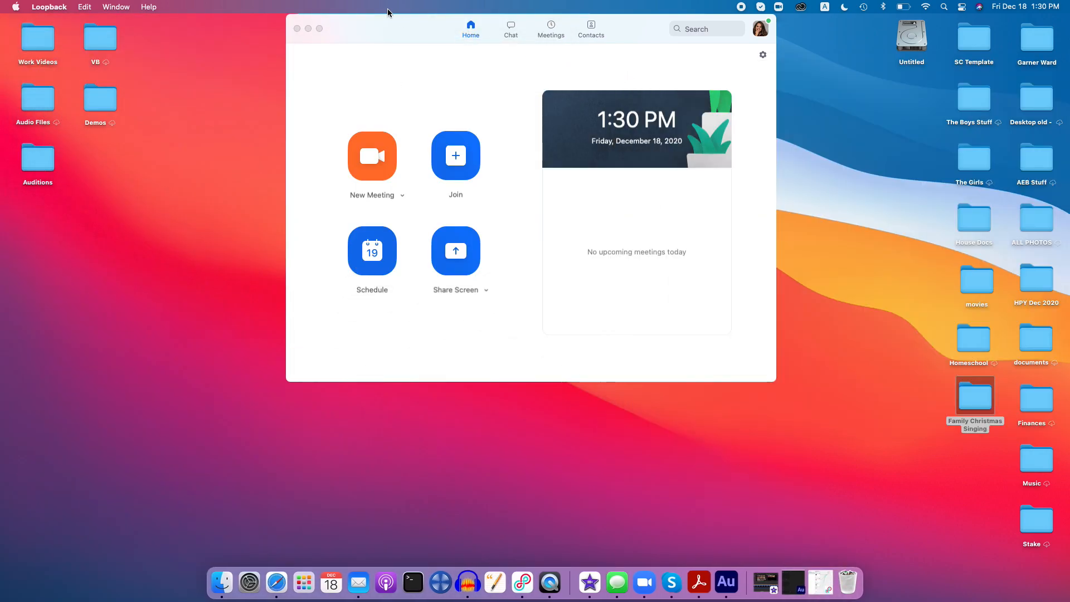
left_click(297, 29)
right_click(654, 588)
left_click(649, 548)
Step: Switch to Skype and show the audio section of its Audio & Video settings
left_click(671, 583)
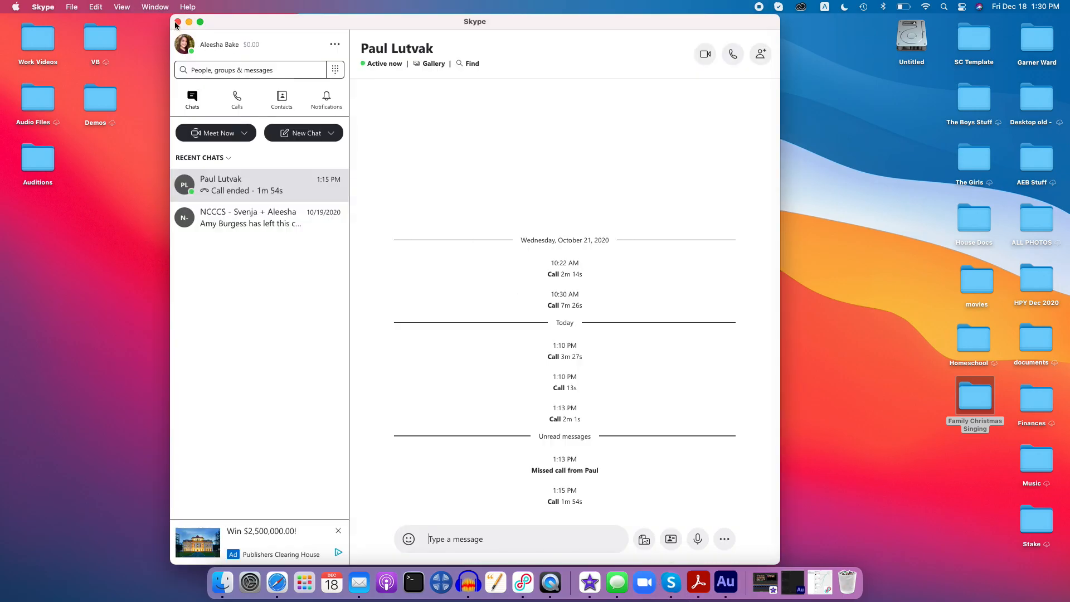
left_click(42, 7)
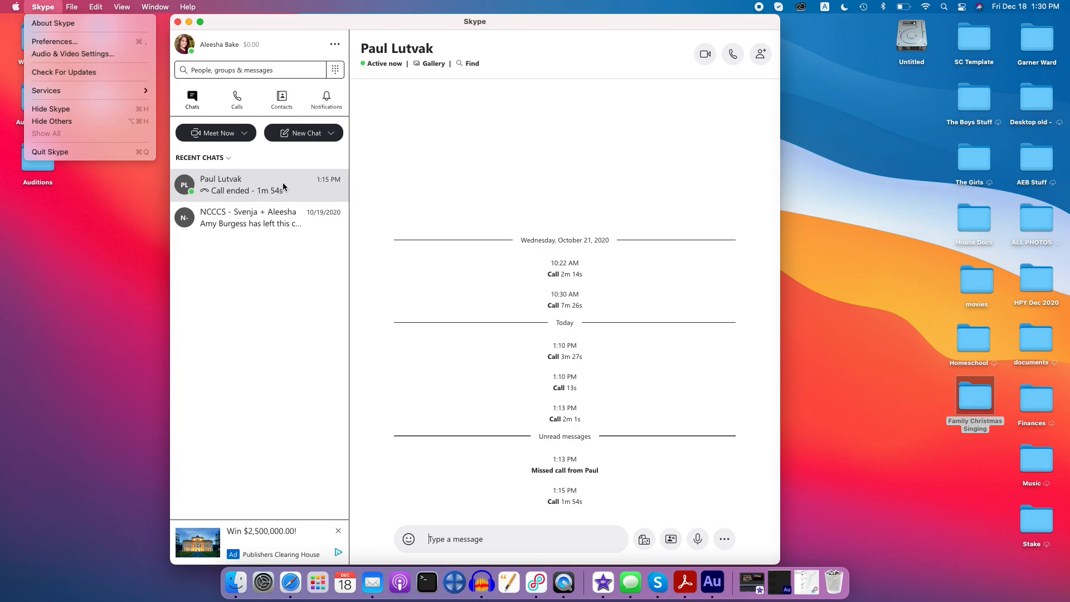
left_click(50, 43)
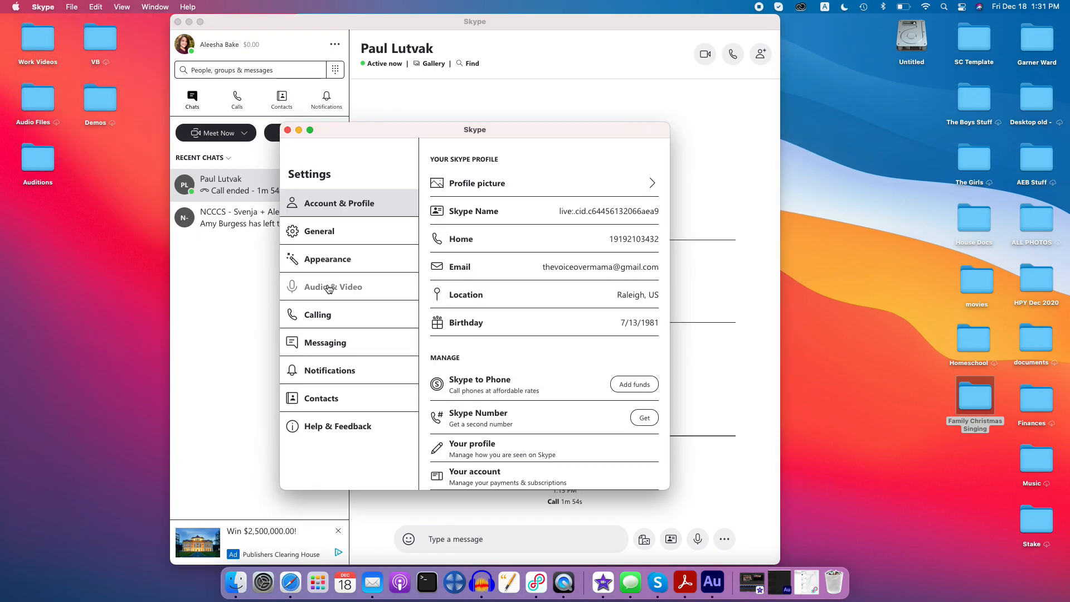
left_click(329, 289)
scroll(556, 437, "down", 5)
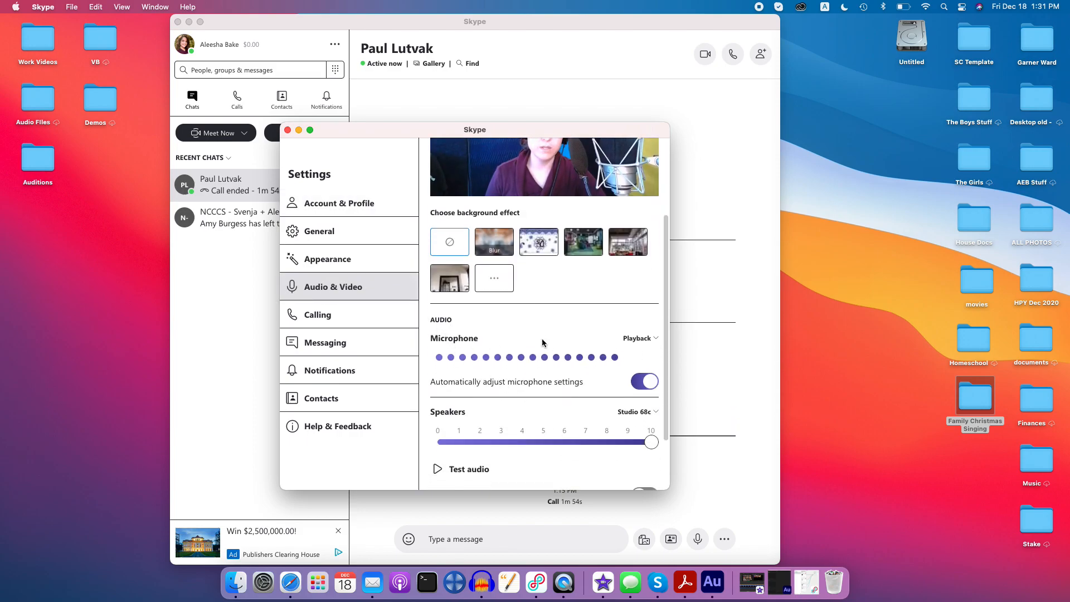
Step: Review Skype's microphone choices and speaker settings, and close the Settings and main Skype windows
left_click(655, 340)
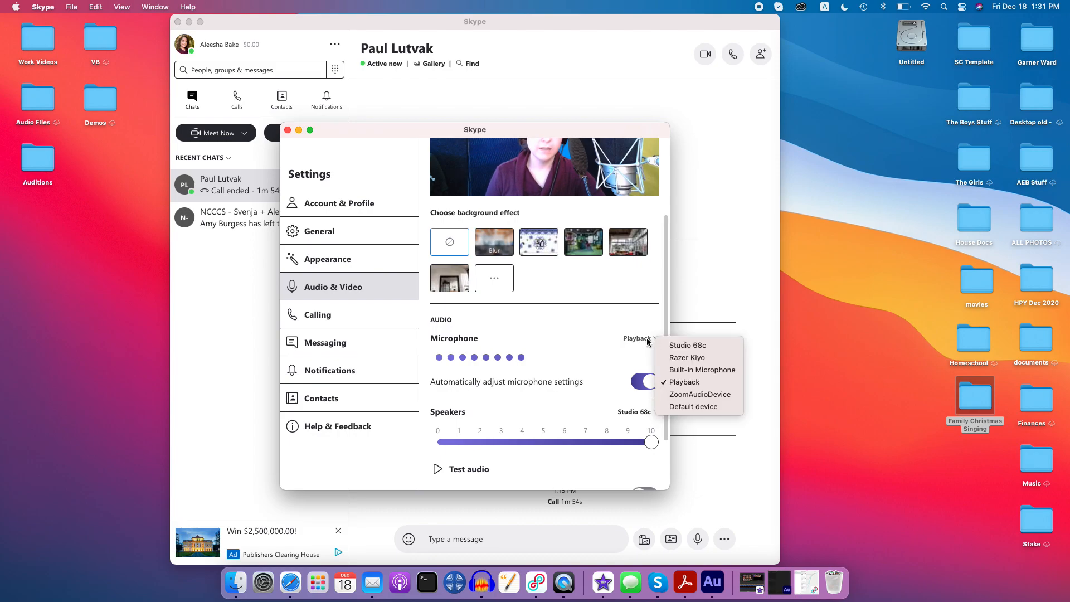
left_click(641, 340)
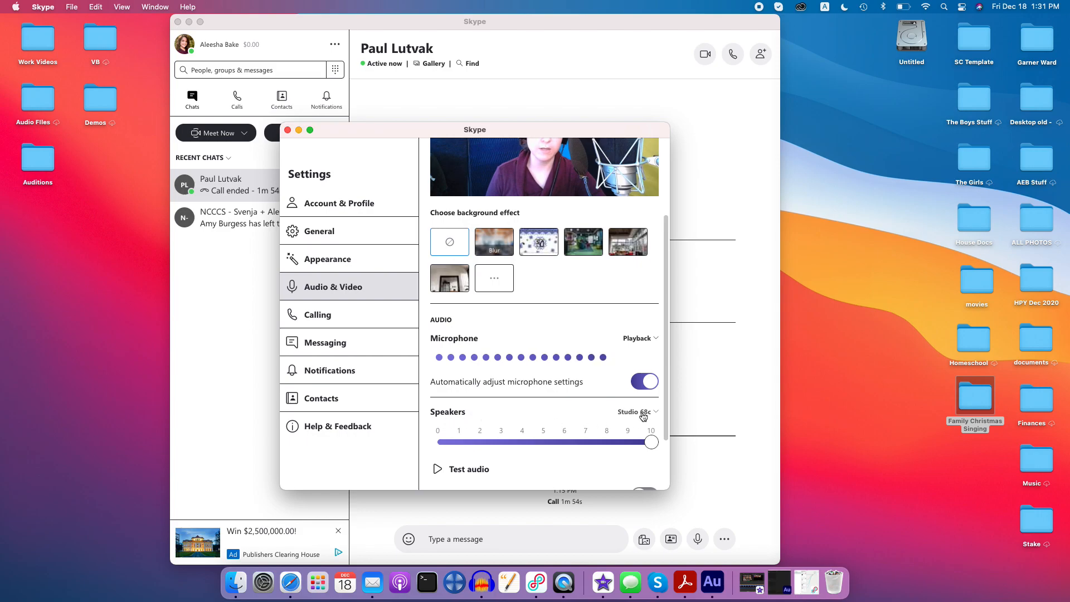
scroll(648, 416, "down", 5)
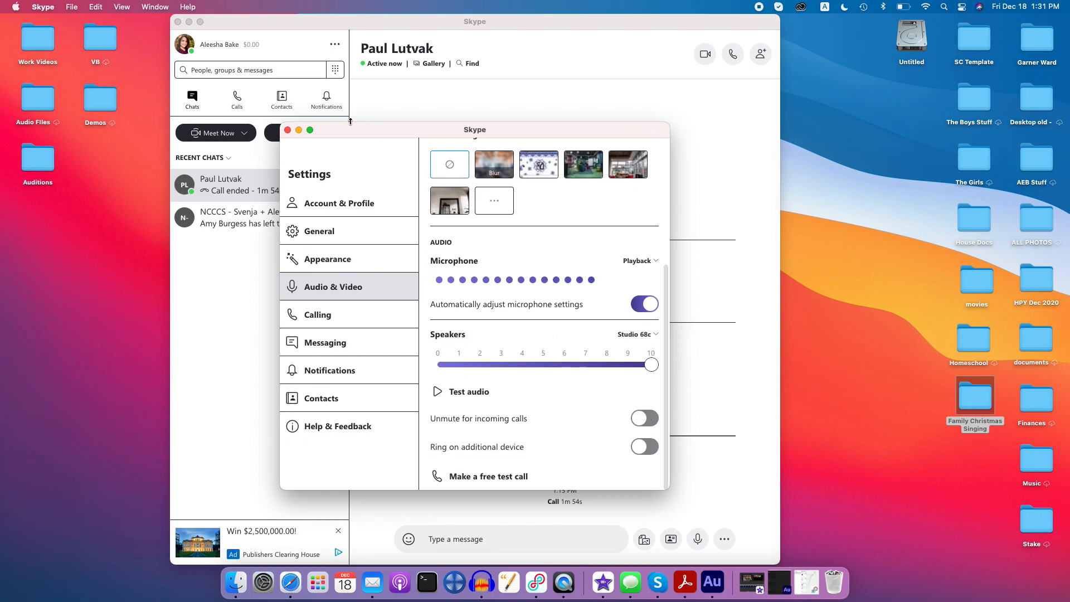
left_click(287, 131)
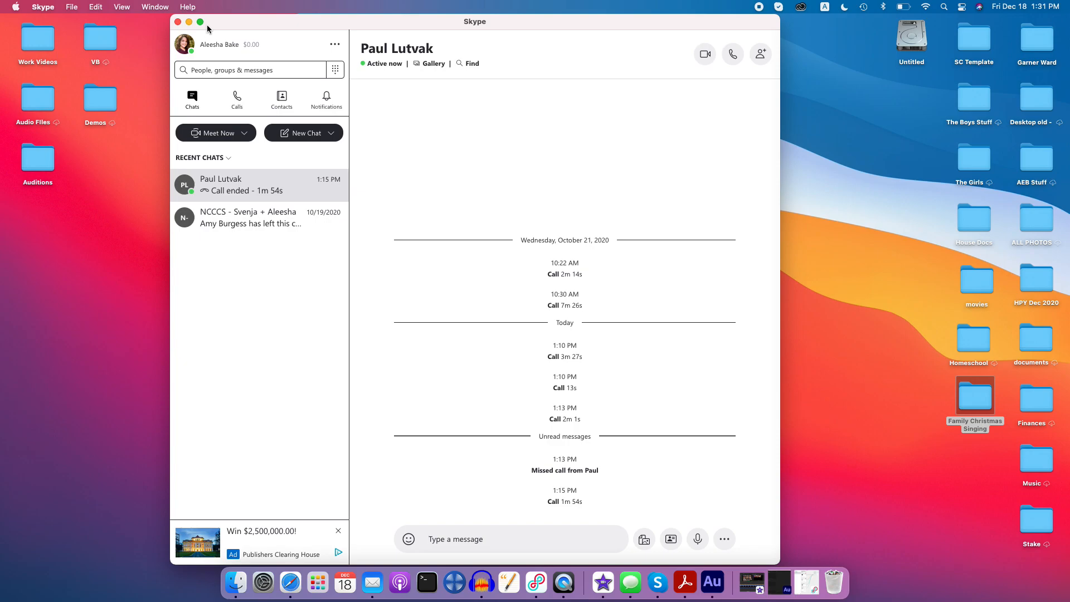
left_click(178, 23)
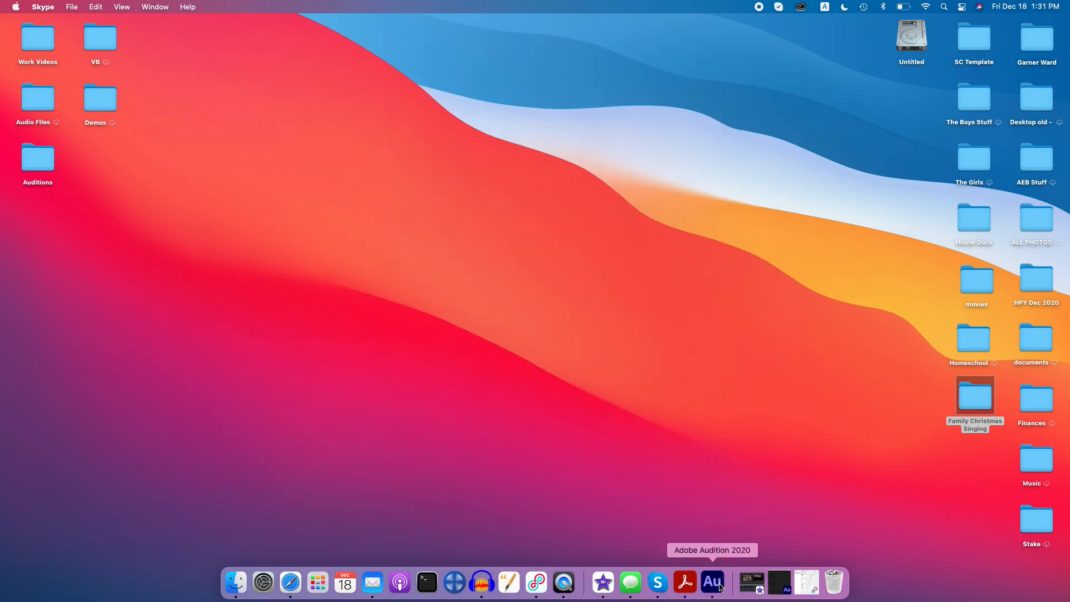
Step: Restore the Loopback window, widen it slightly and bring up Audacity beside it
left_click(806, 582)
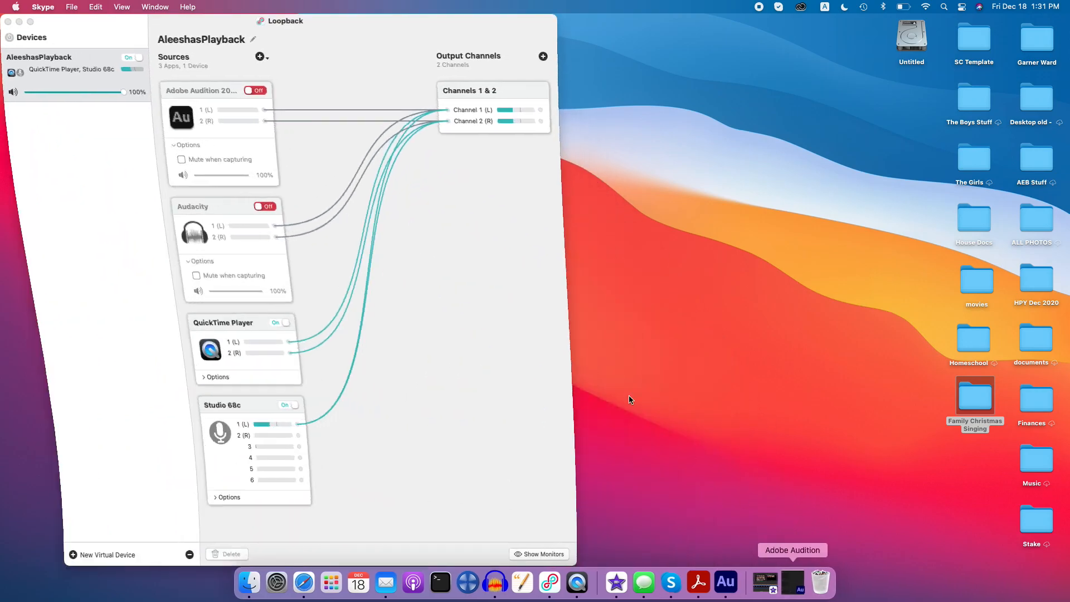
left_click_drag(559, 338, 600, 336)
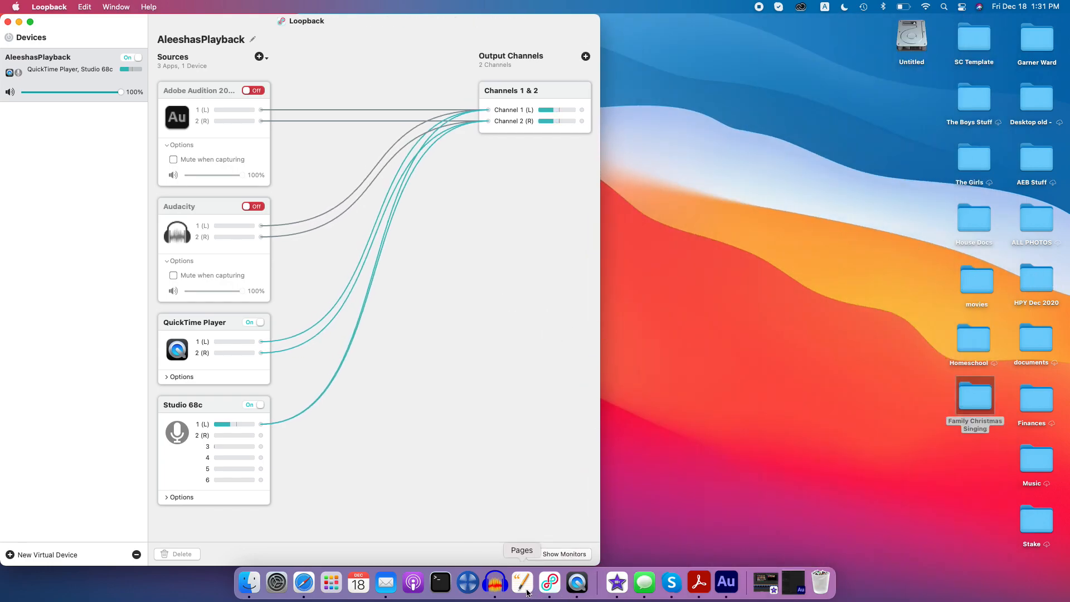
left_click(498, 591)
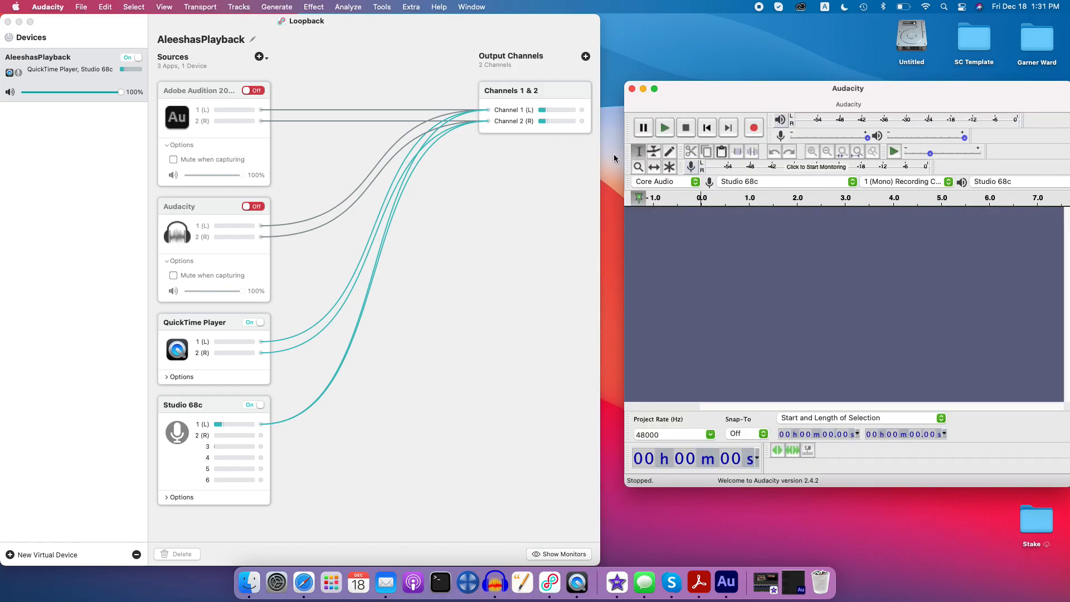
Step: Open the recent file Sunwingsnowforsand in Audacity
left_click(81, 6)
mouse_move(100, 47)
left_click(260, 48)
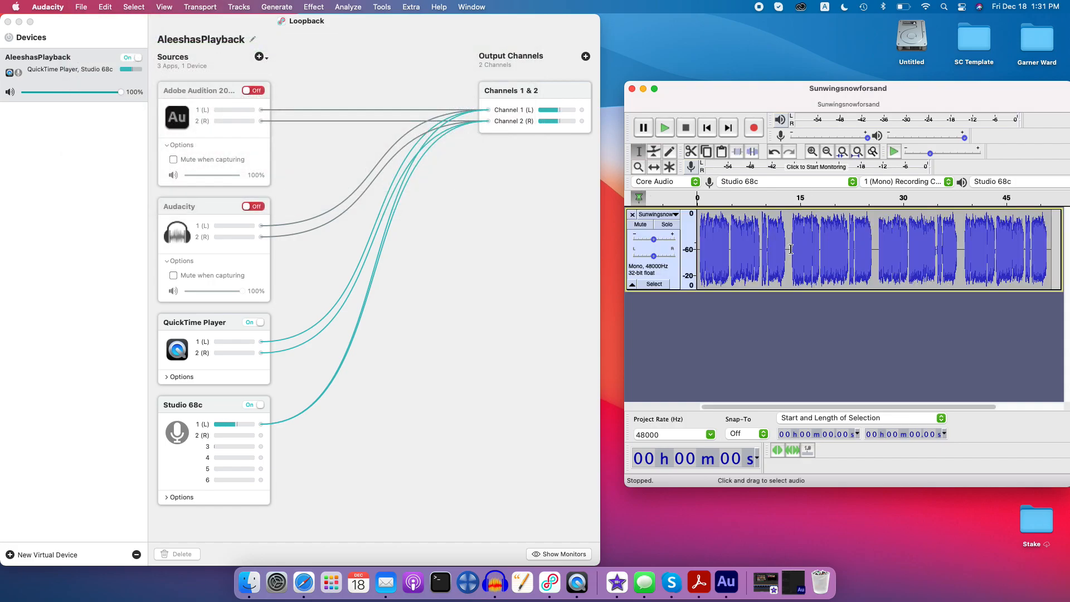
Step: Play the Sunwingsnowforsand track from about 0.32 s and stop the playback
left_click(699, 247)
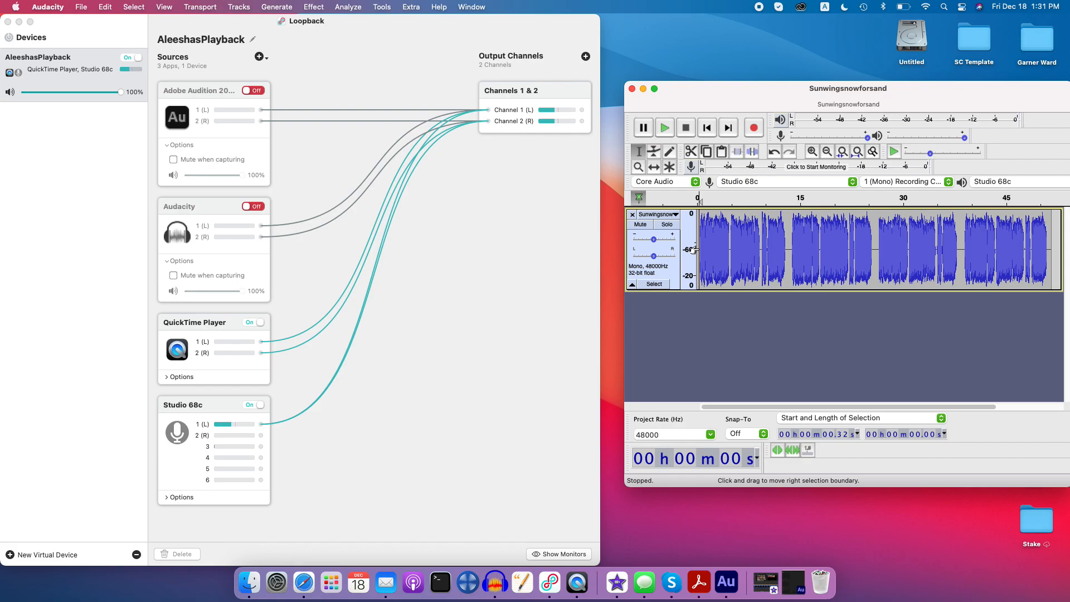
key("space")
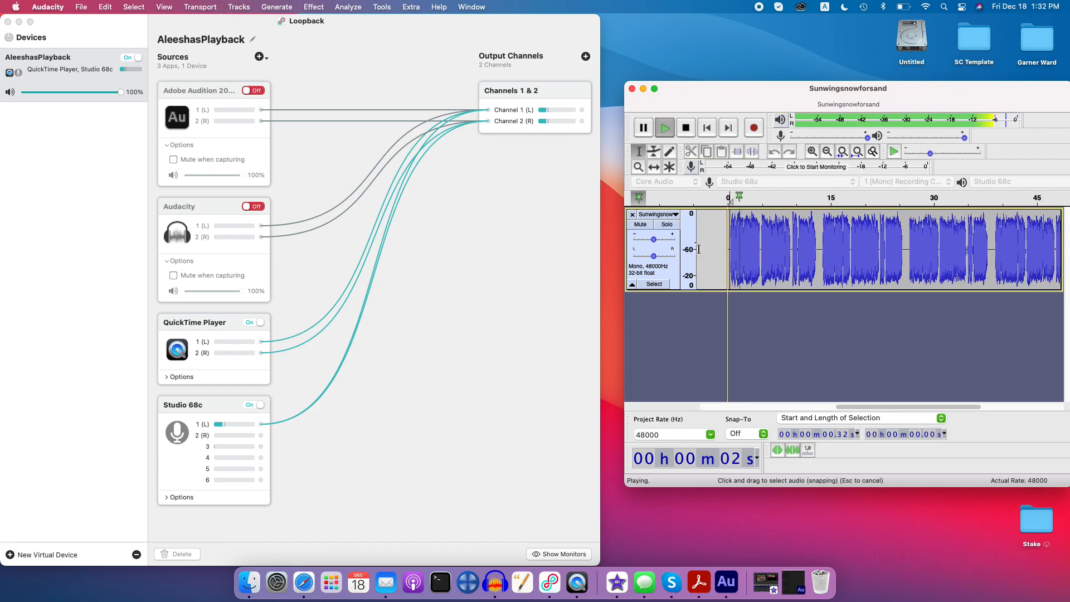
key("space")
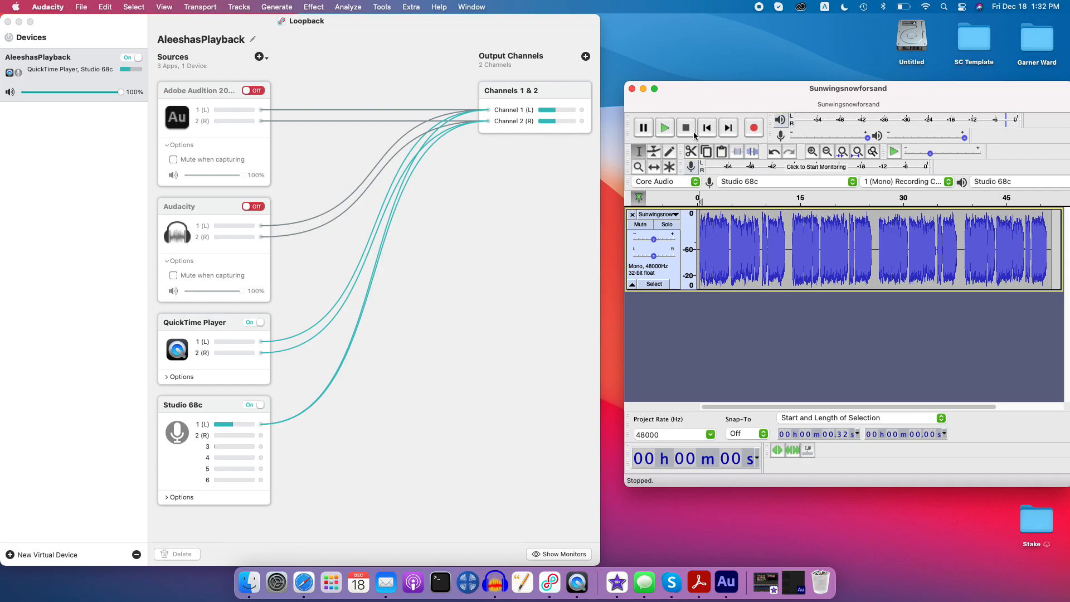
Step: Close the Sunwingsnowforsand project without saving and widen the Loopback window across most of the screen
left_click(632, 89)
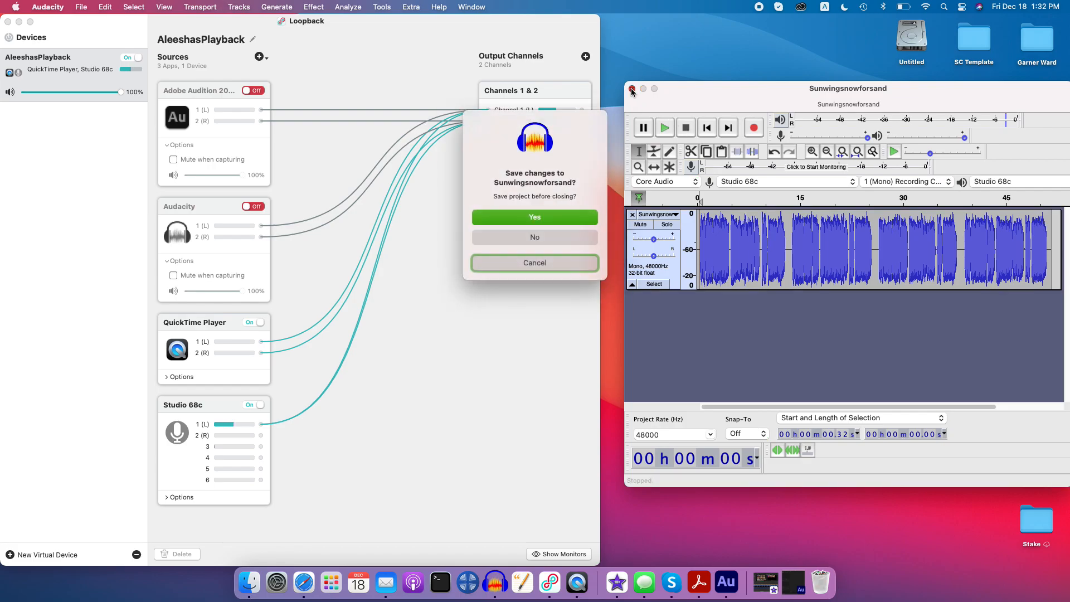
left_click(544, 234)
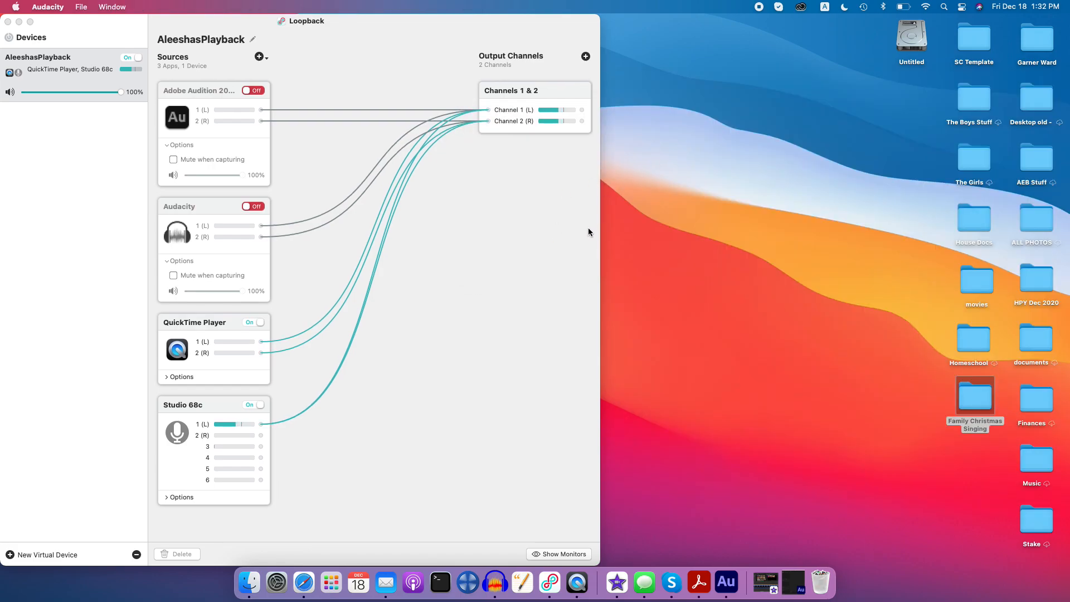
left_click_drag(601, 238, 1063, 207)
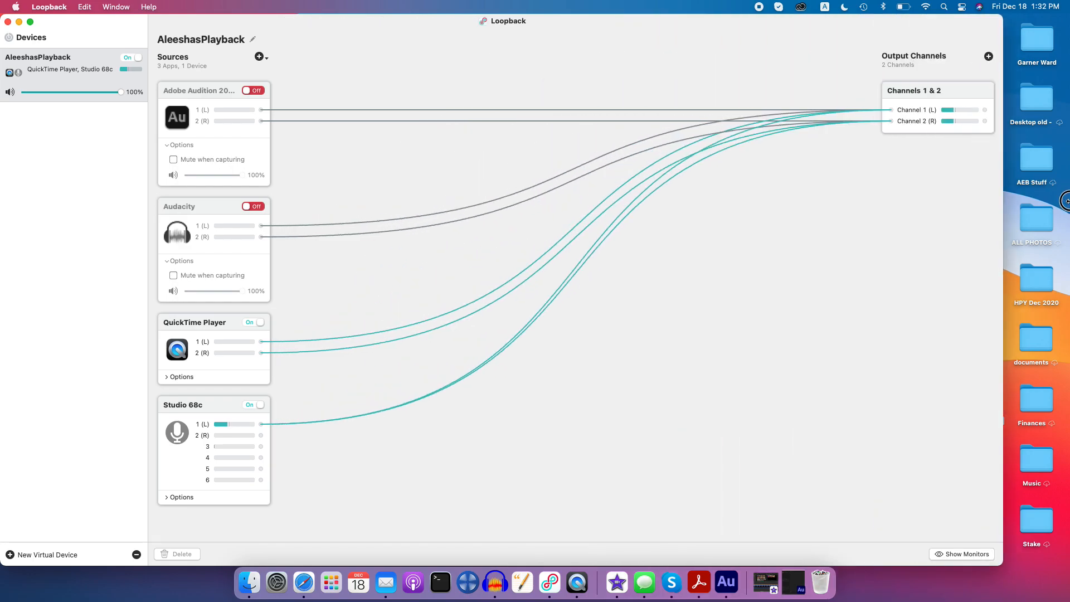